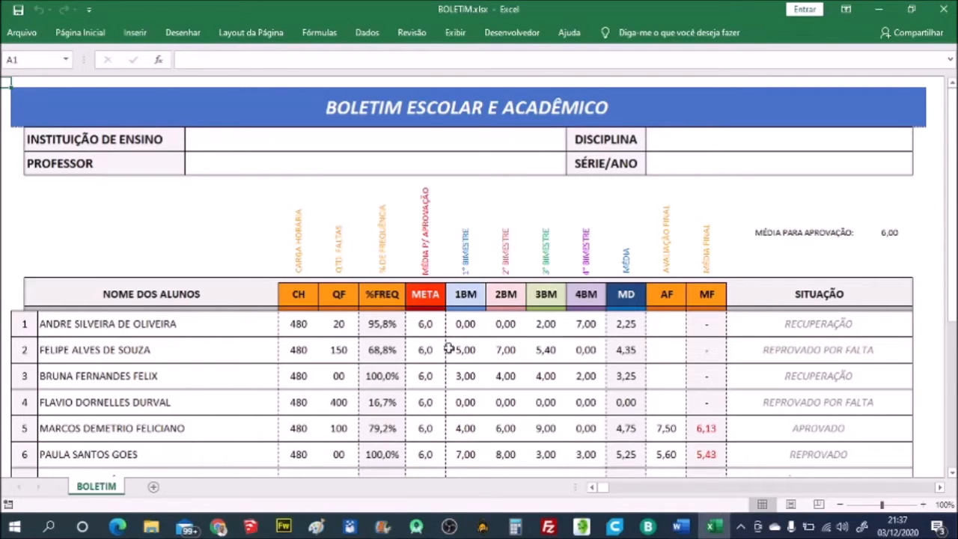
- Inspect the first student's formulas for %FREQ, MD, MF and SITUAÇÃO
left_click(379, 322)
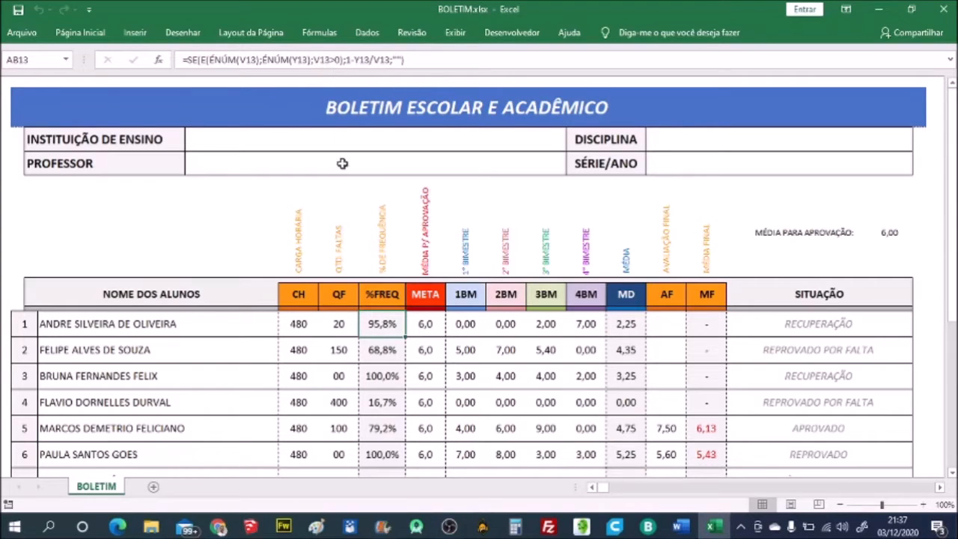
left_click(632, 320)
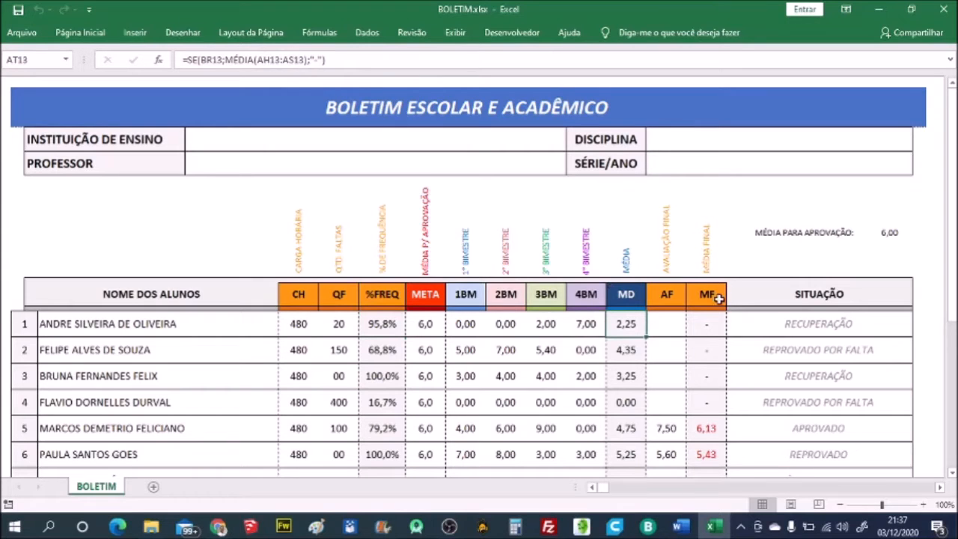
left_click(706, 327)
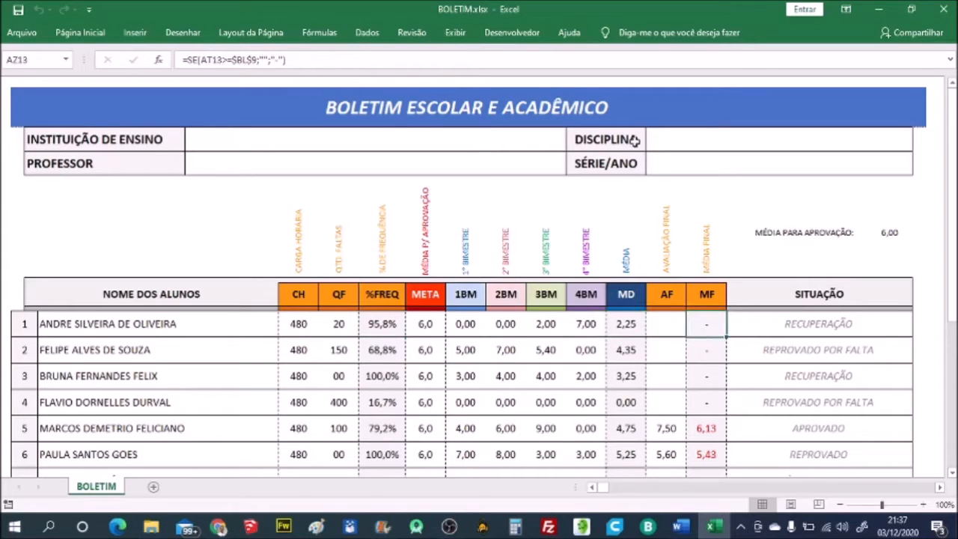
left_click(780, 324)
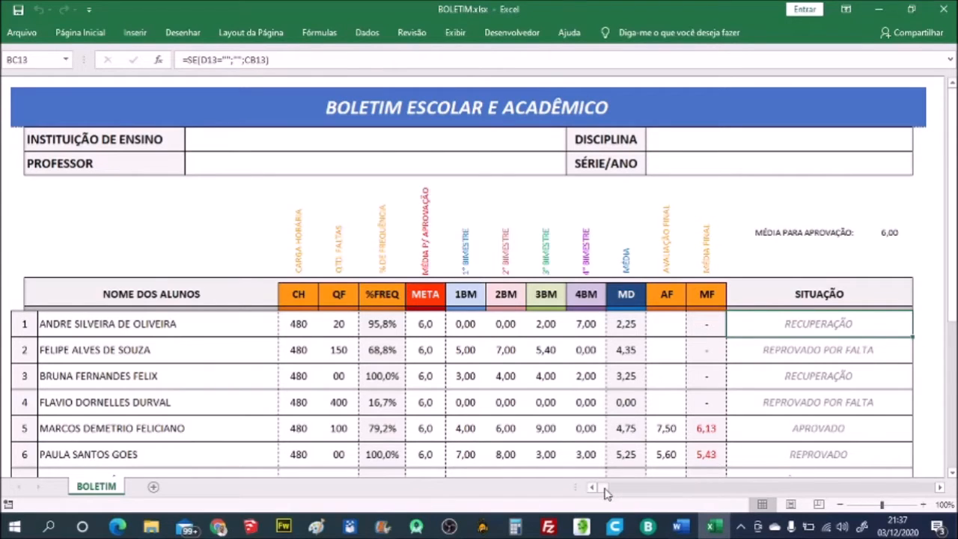
- Bring the yellow helper table fully into view and inspect its NOTAS INSERIDAS formula and NOTAS <= 10,0? heading
left_click_drag(607, 492, 628, 492)
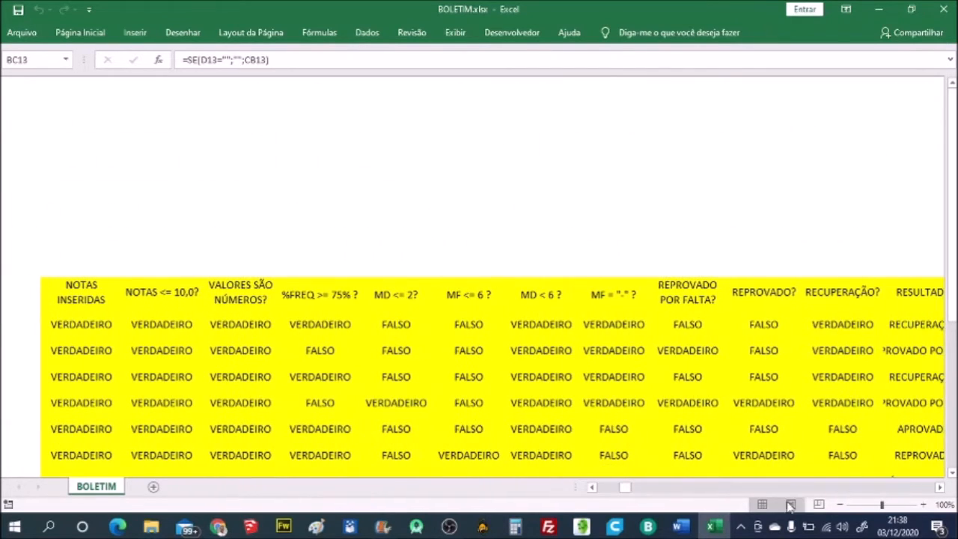
left_click(941, 487)
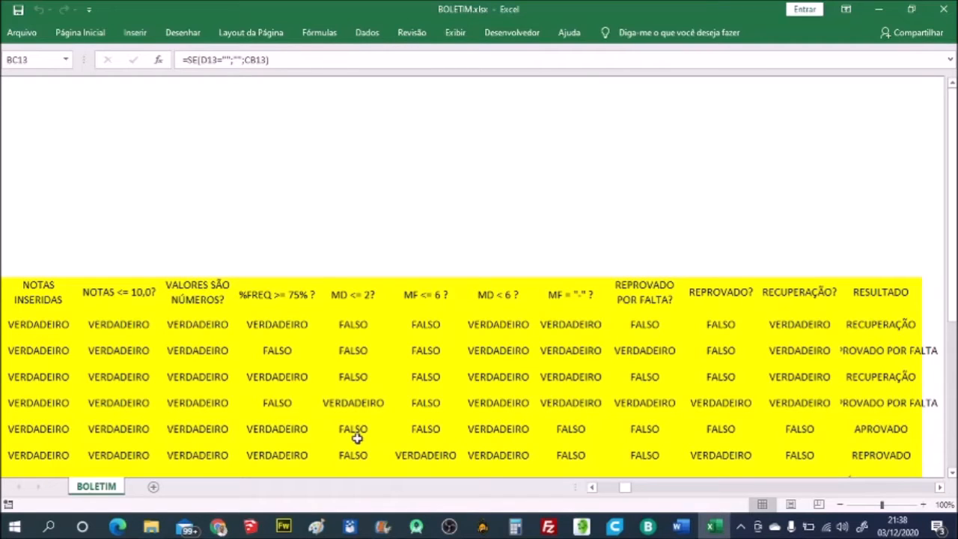
left_click(36, 325)
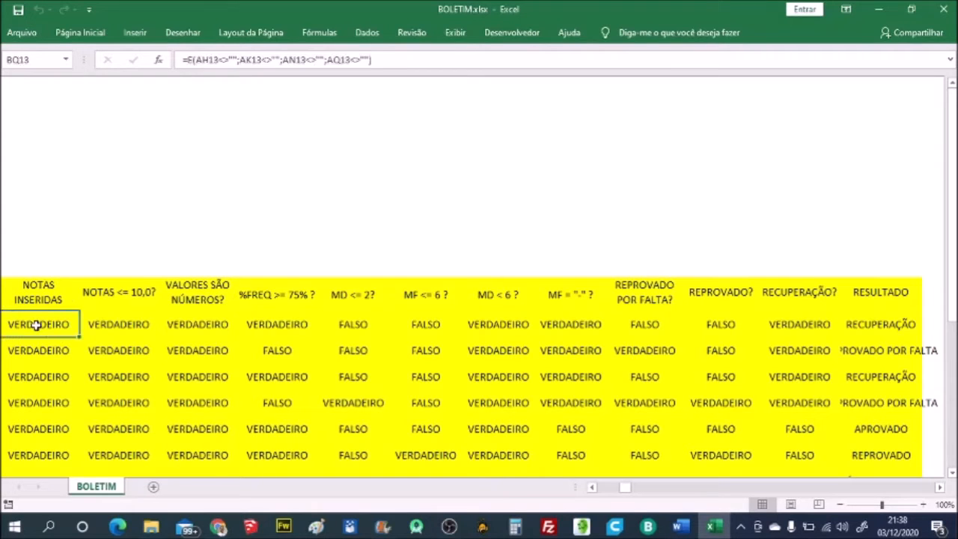
left_click(52, 229)
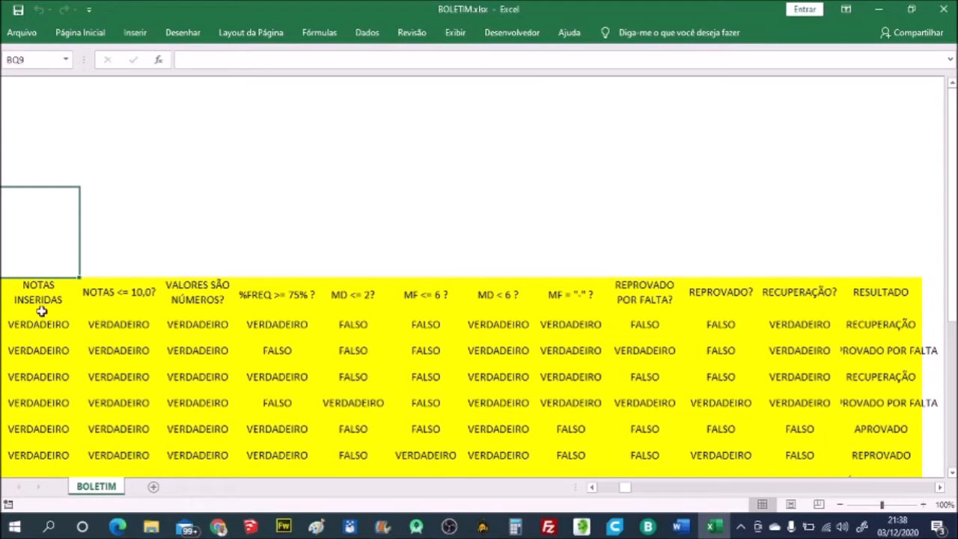
left_click(101, 292)
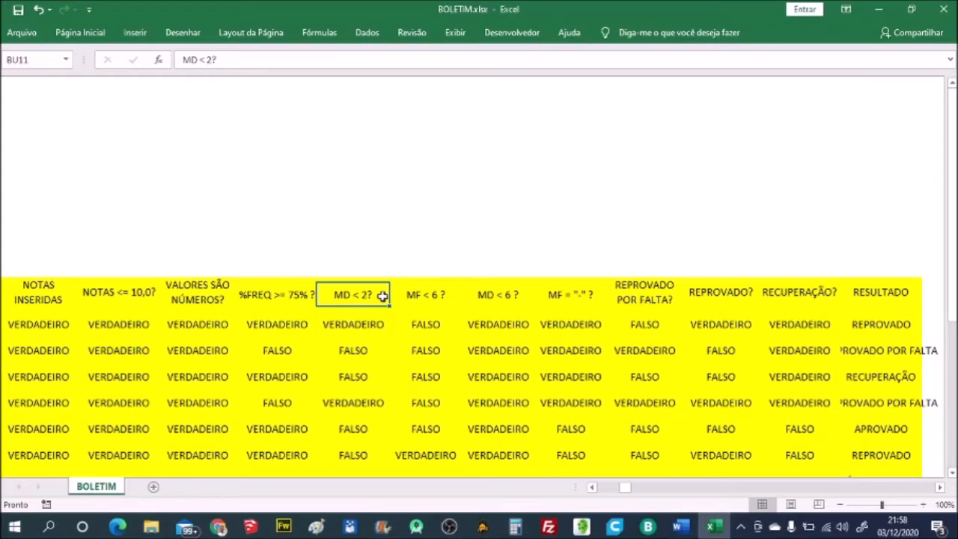
- Examine the MD < 2? test in the first student row and the MF < 6, MD < 6 and MF = "-" headings
left_click(366, 325)
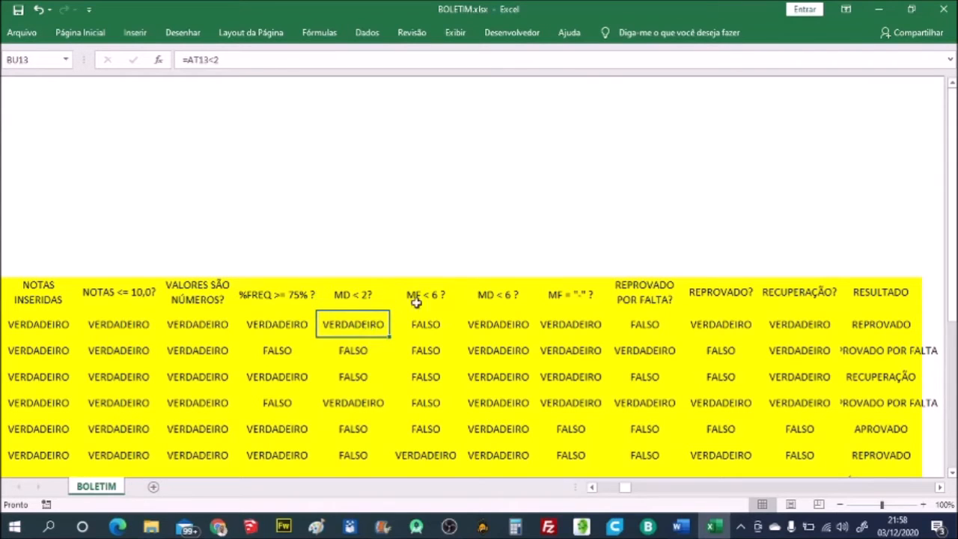
left_click(439, 296)
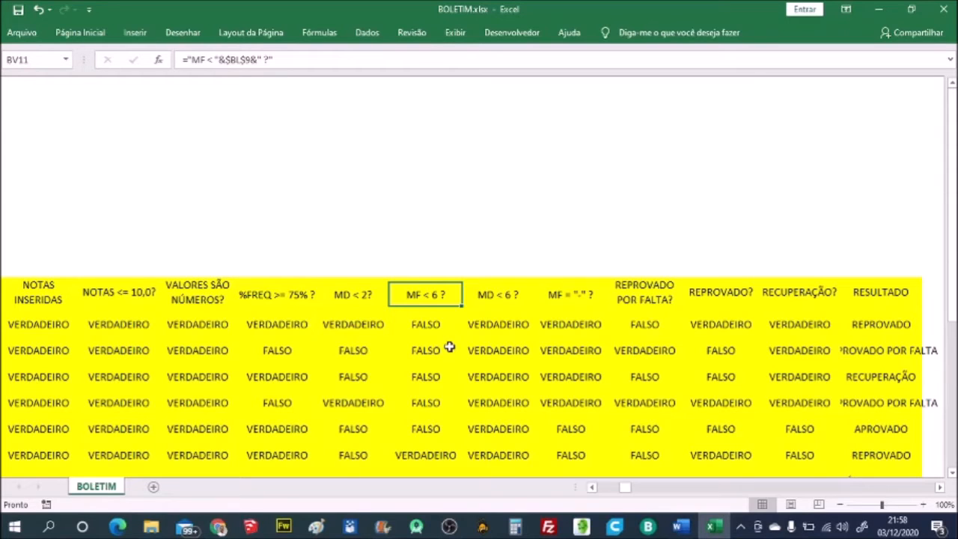
left_click(513, 296)
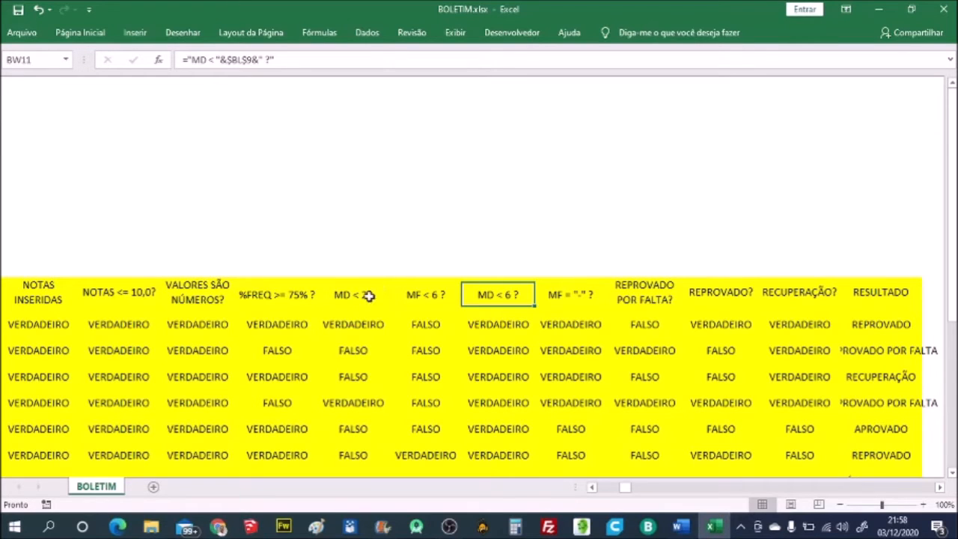
left_click(571, 293)
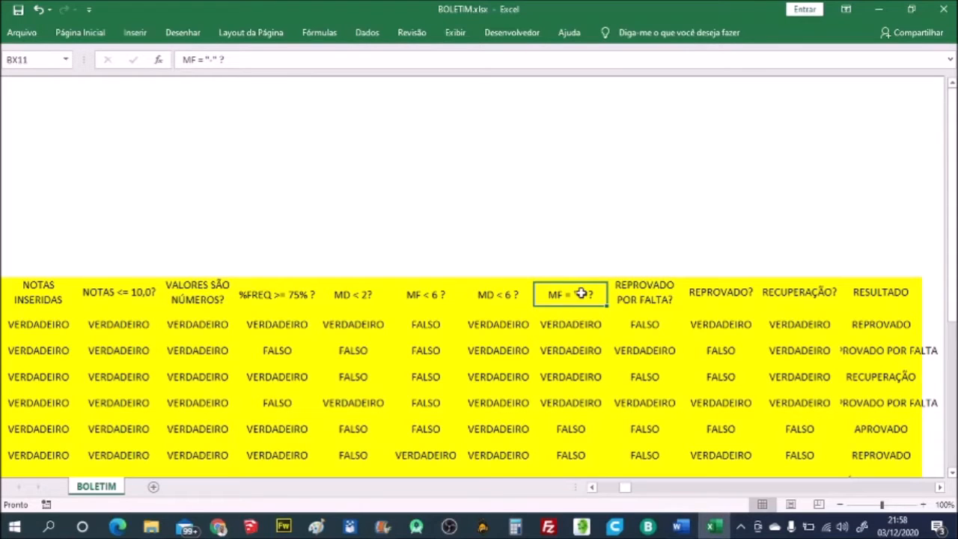
- Compare the first student's REPROVADO POR FALTA? formula with the %FREQ >= 75% test it refers to
key("Right")
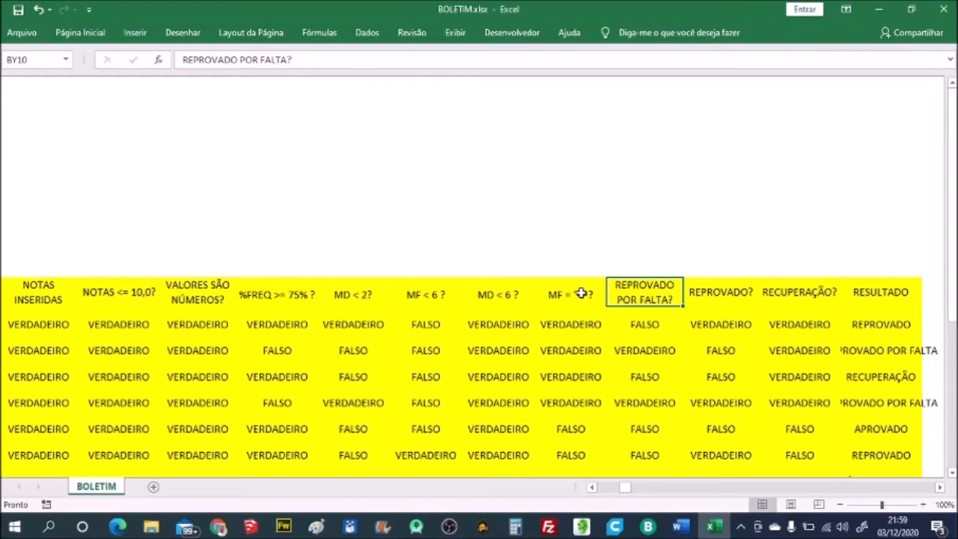
key("Down")
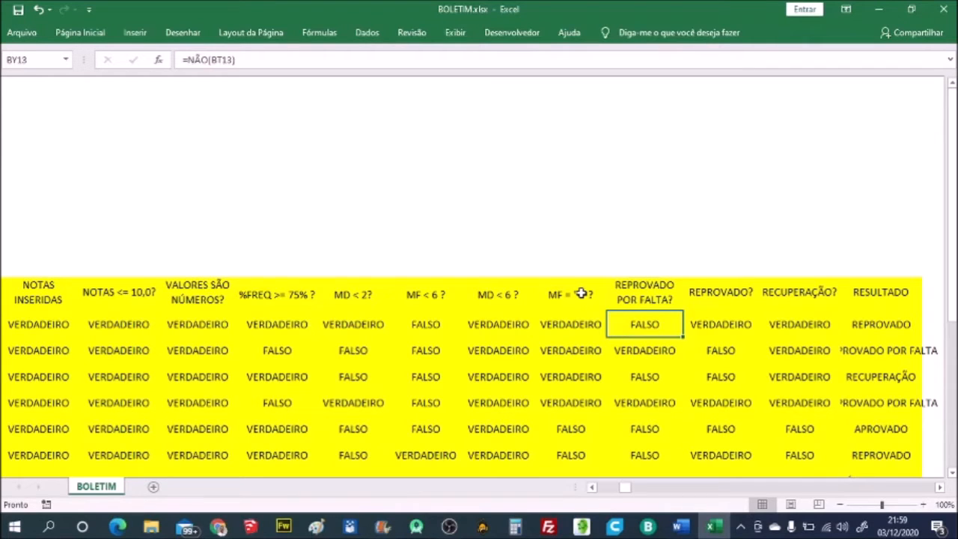
left_click(285, 326)
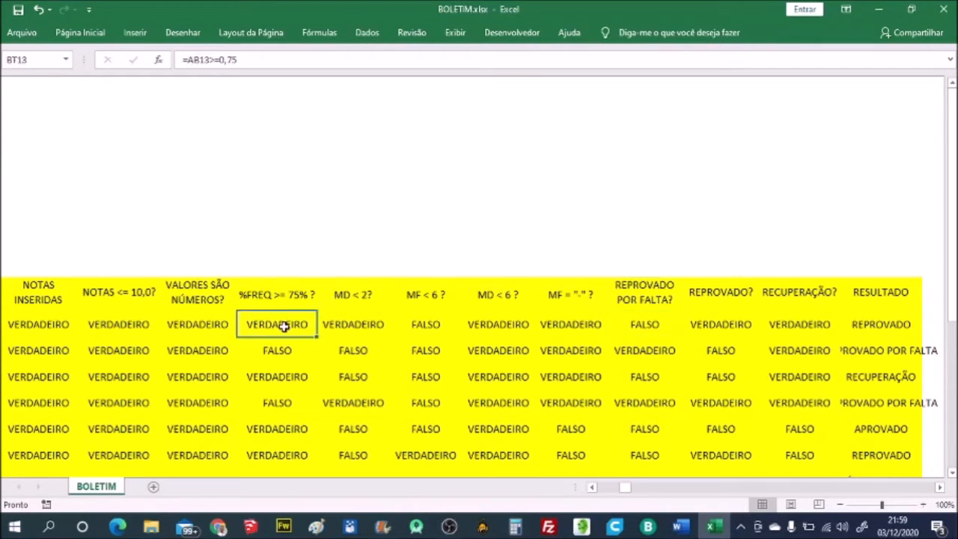
left_click(644, 325)
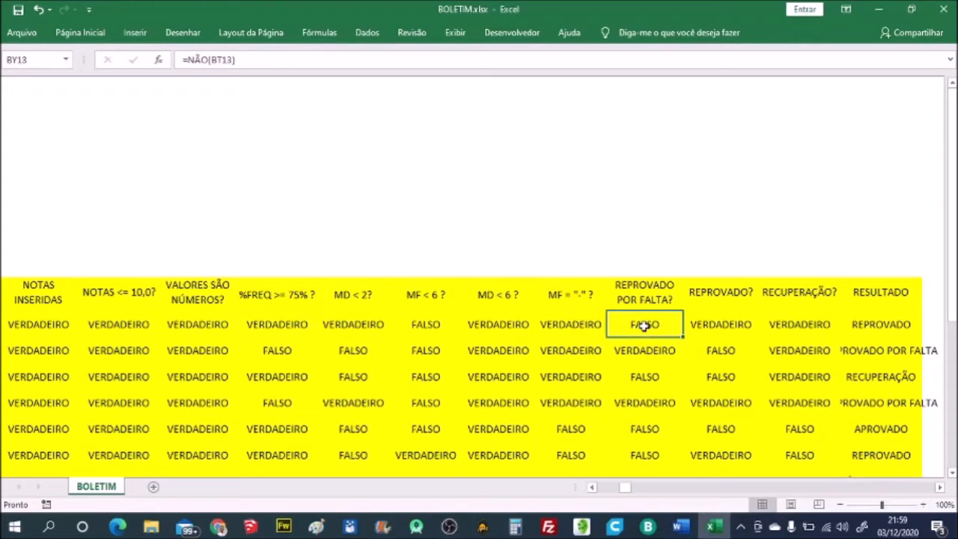
- Inspect the first student's REPROVADO?, RECUPERAÇÃO? and RESULTADO formulas in the helper table
left_click(733, 322)
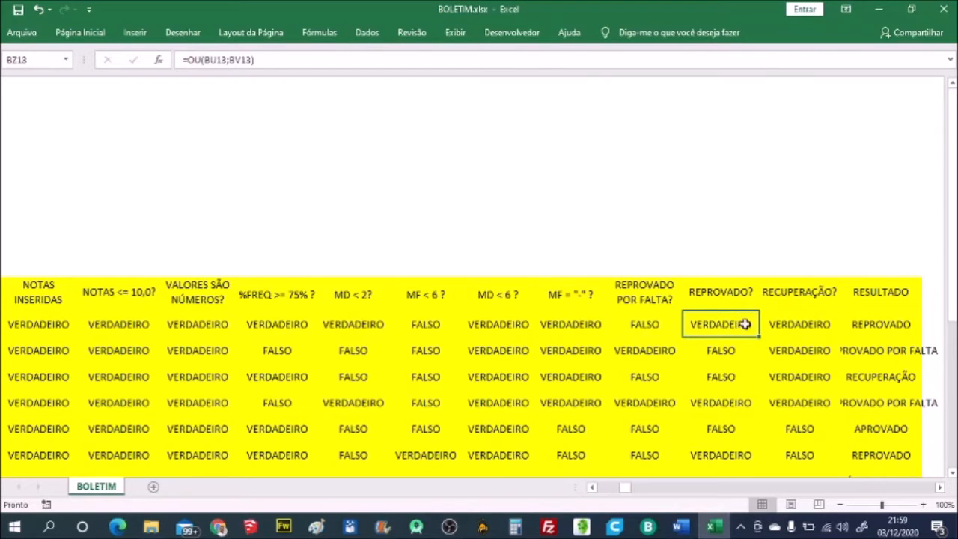
left_click(797, 327)
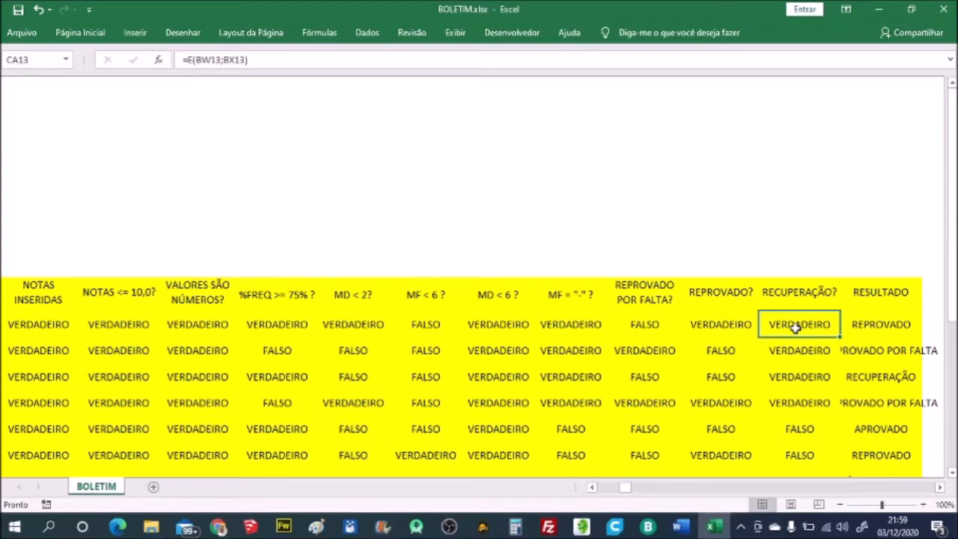
left_click(873, 325)
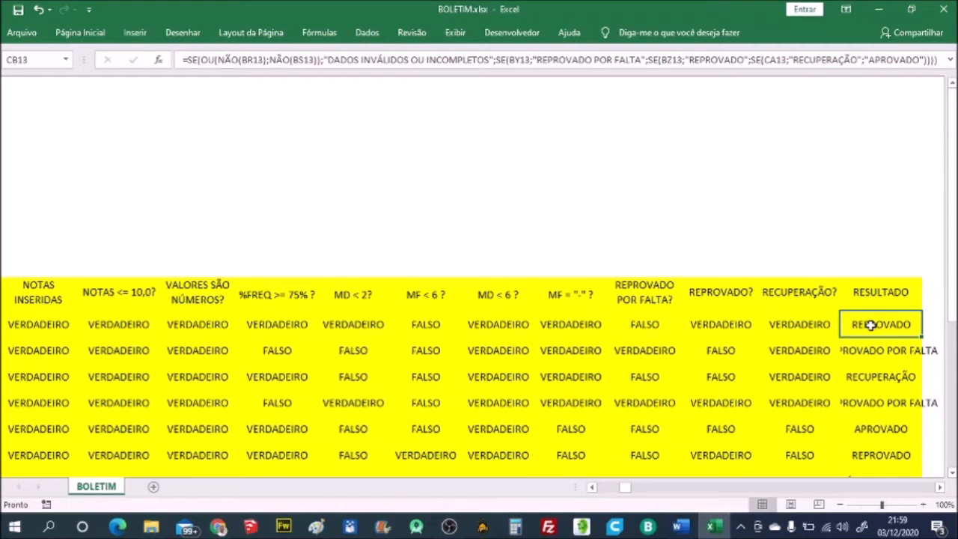
key("Left")
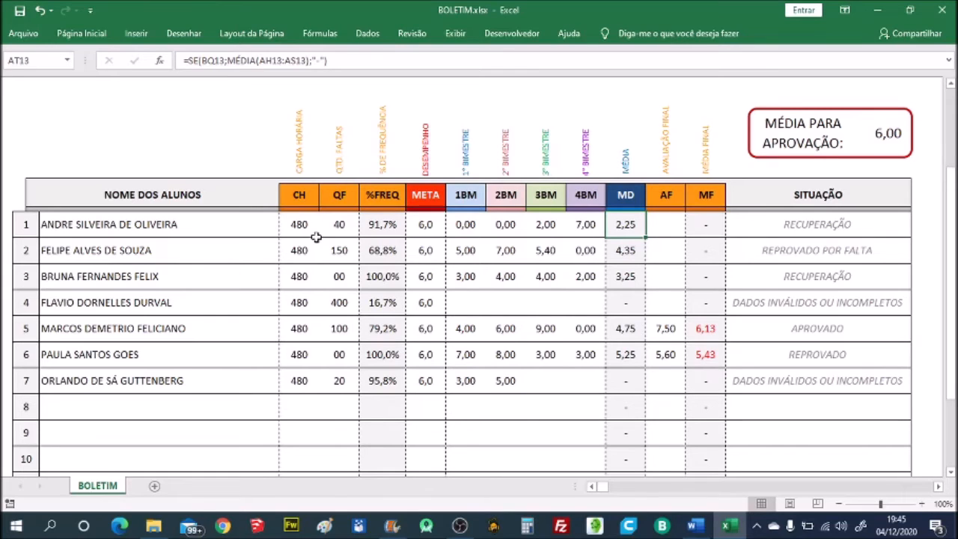
- Review the first student's record, checking the SITUAÇÃO formula and going back through the grades to the name
left_click(216, 232)
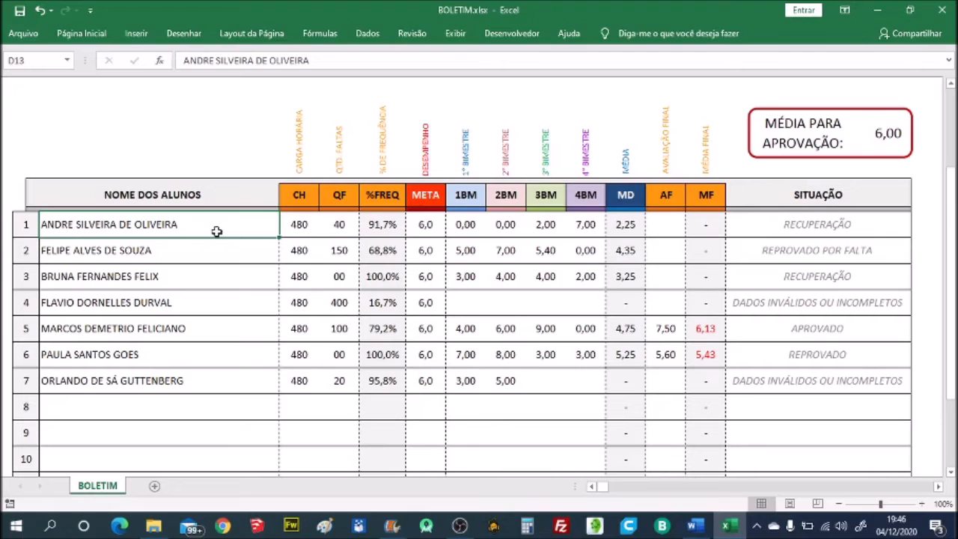
left_click(777, 225)
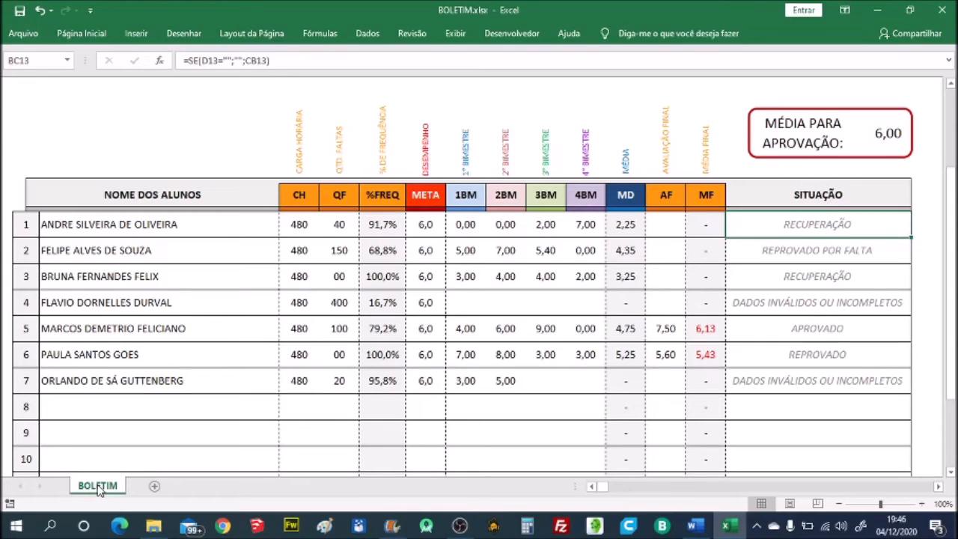
key("Left")
key("Left")
key("Left")
key("Left")
key("Left")
key("Left")
key("Left")
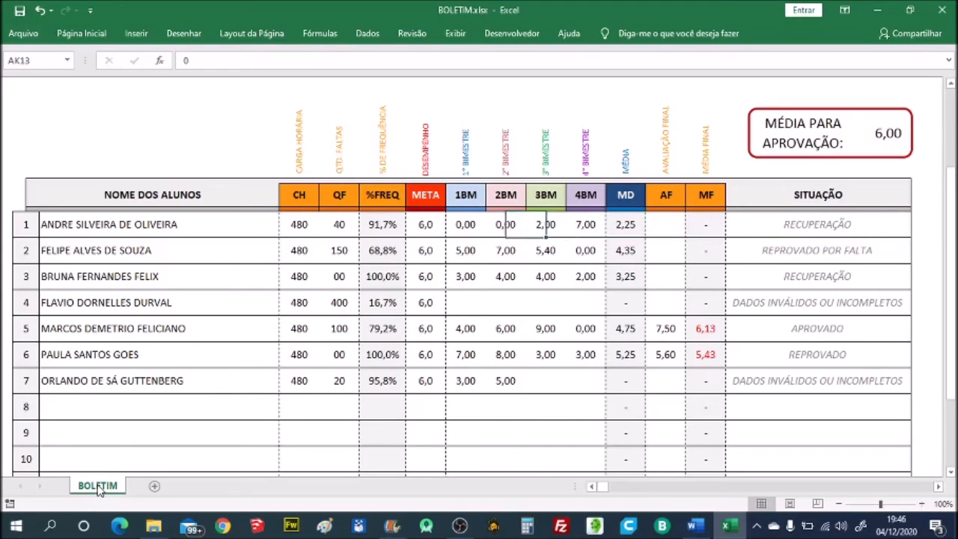
key("Left")
key("Left")
key("Left")
key("Left")
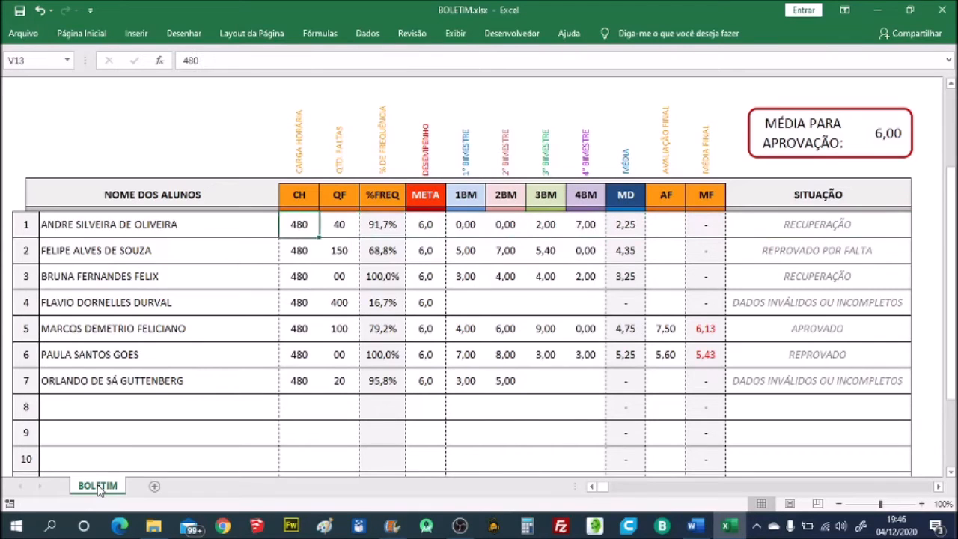
key("Left")
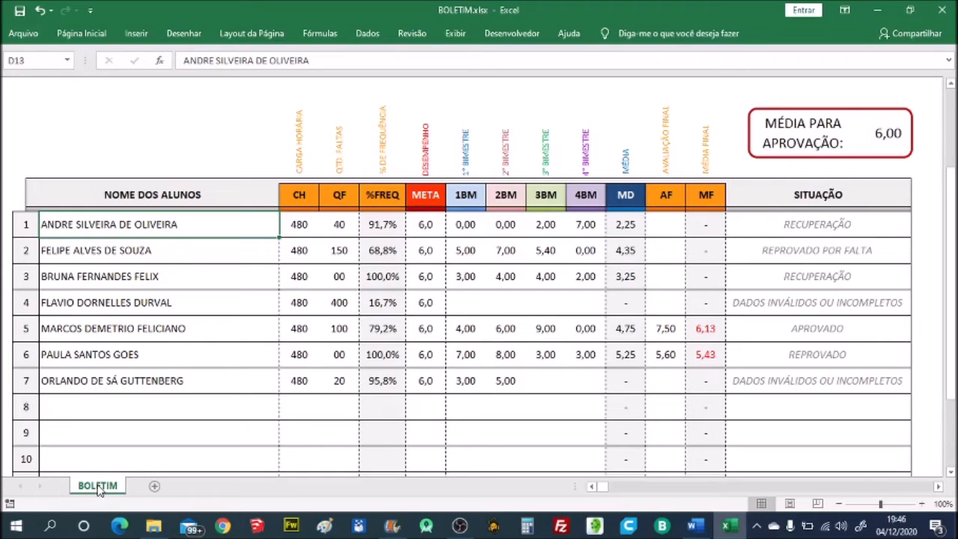
- Go through the first student's CH, QF and remaining entries up to the yellow helper columns
key("Right")
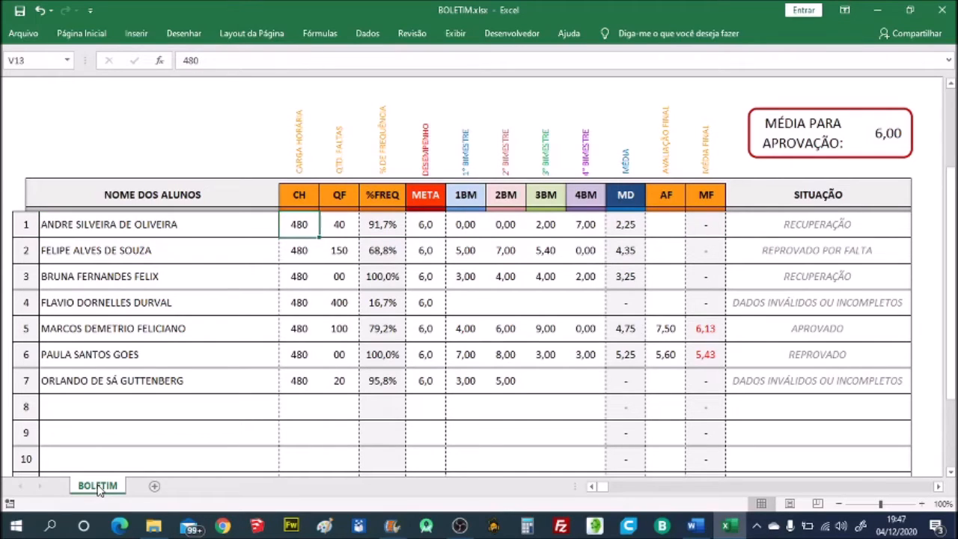
key("Right")
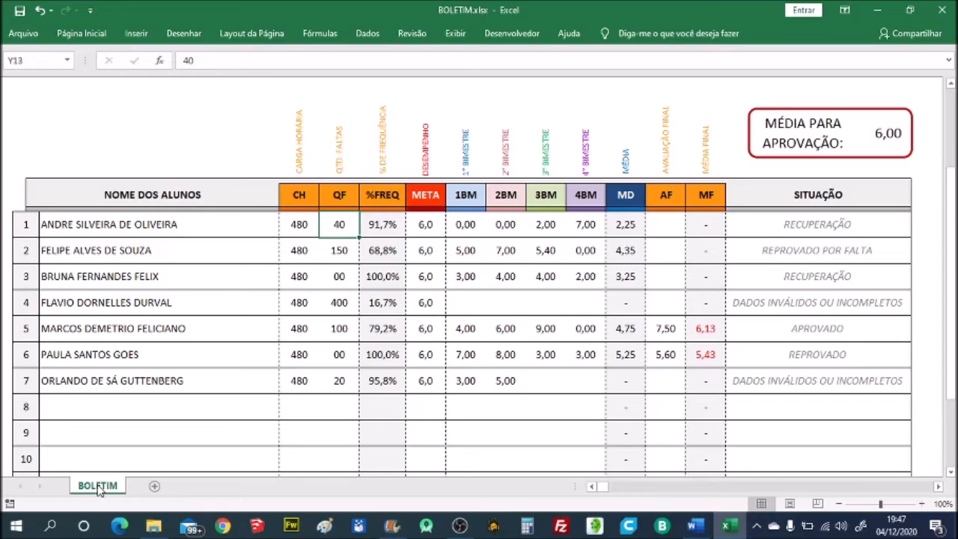
key("Right")
key("Right")
key("Right")
key("Right")
key("Right")
key("Right")
key("Right")
key("Right")
key("Right")
key("Right")
key("Right")
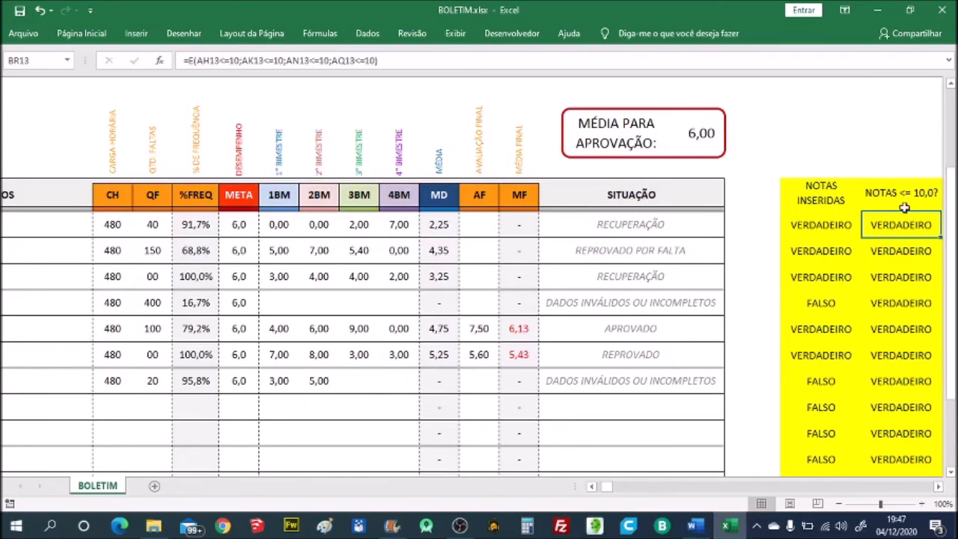
- Check the first student's NOTAS INSERIDAS formula and the heading of its column
left_click(840, 225)
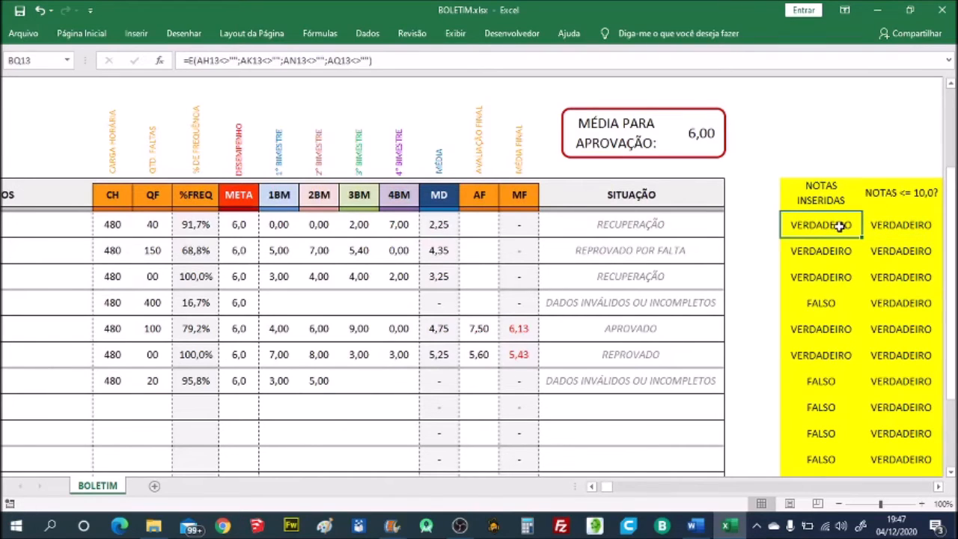
key("Up")
key("Up")
key("Up")
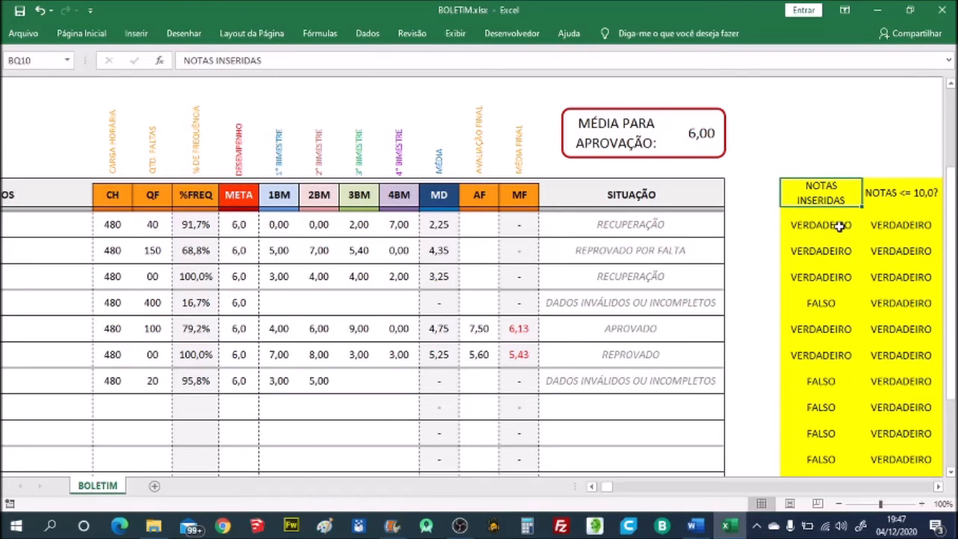
- Start the first student's NOTAS INSERIDAS formula anew as an E function testing that the 1BM grade is not empty (AH13<>"")
left_click(841, 226)
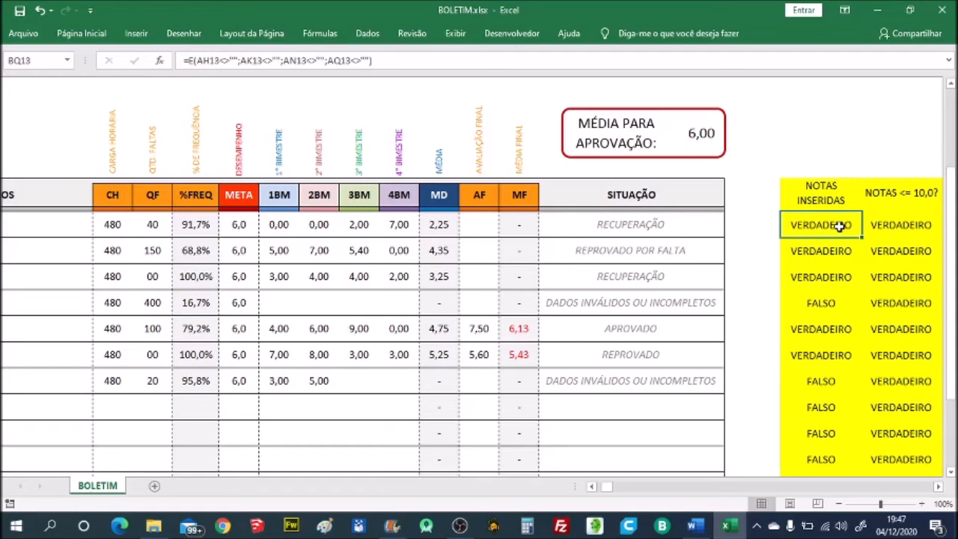
type("=")
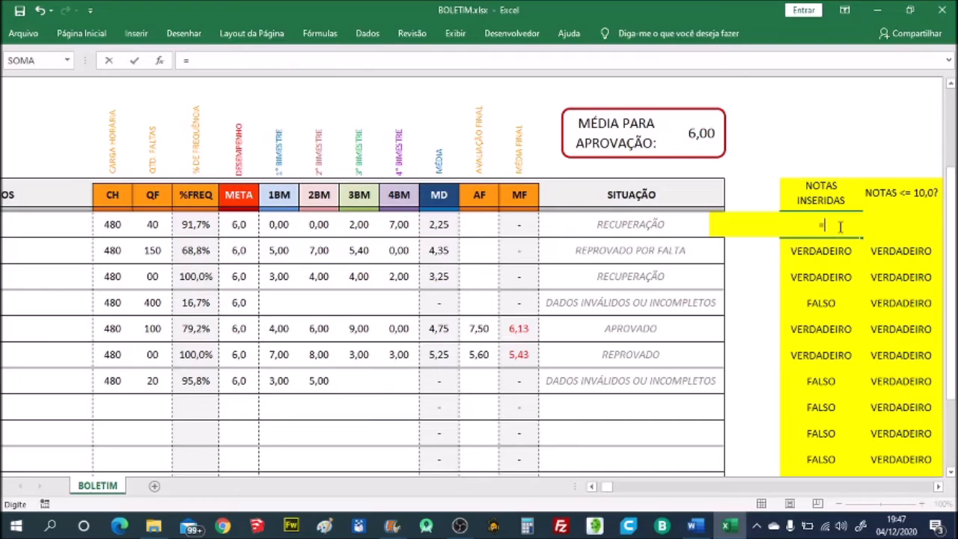
type("E")
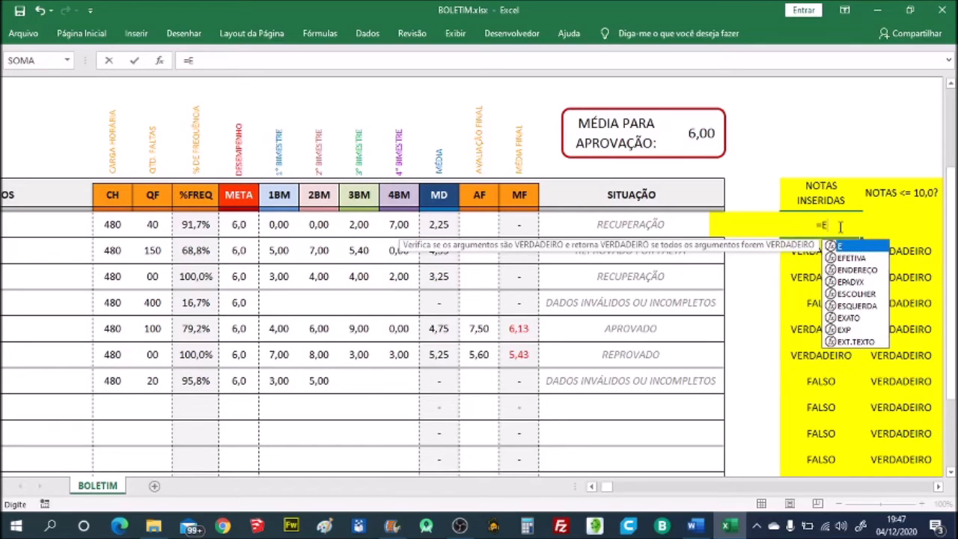
type("(")
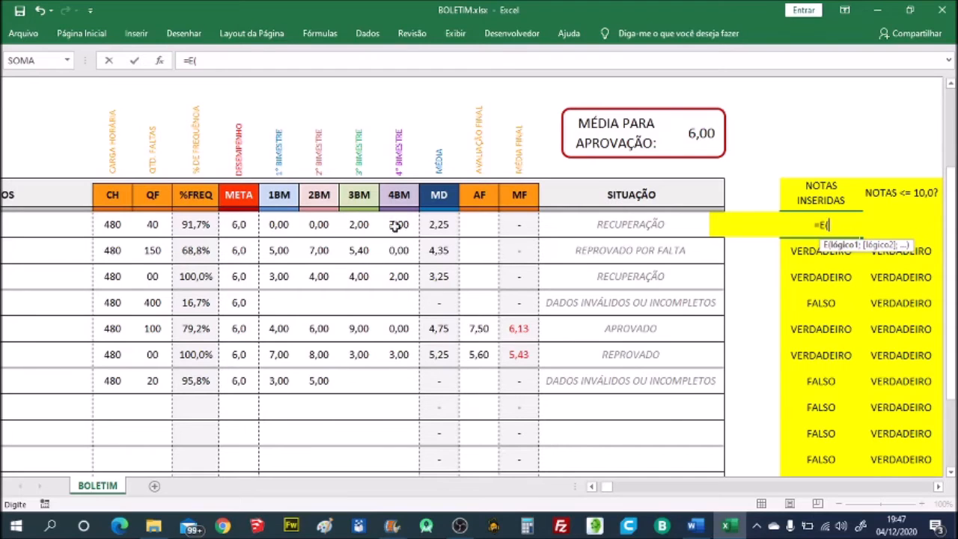
left_click(279, 224)
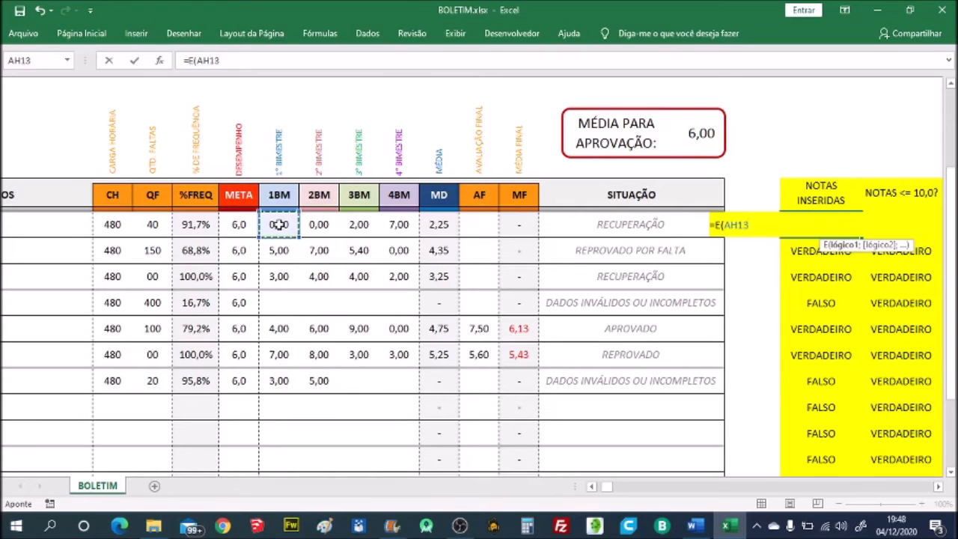
type("<>")
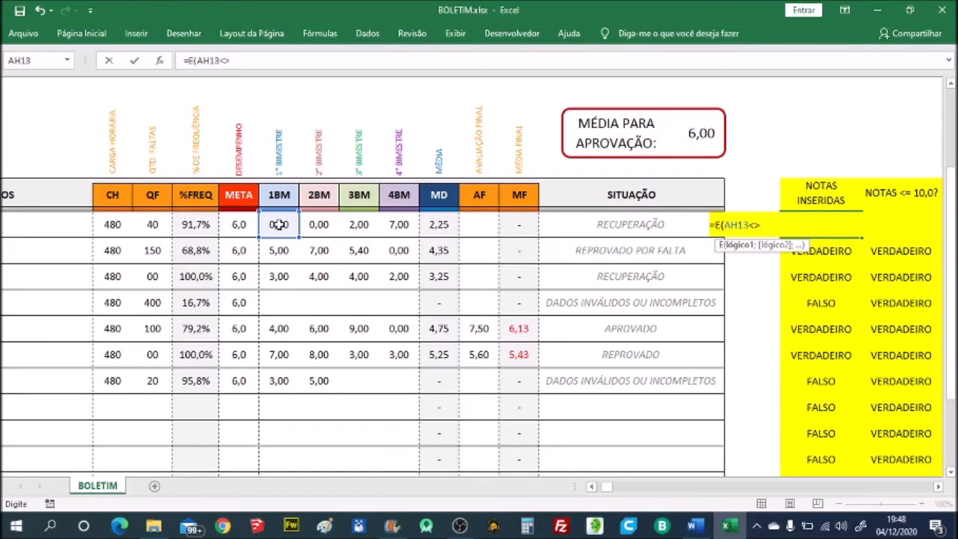
type("\"\")")
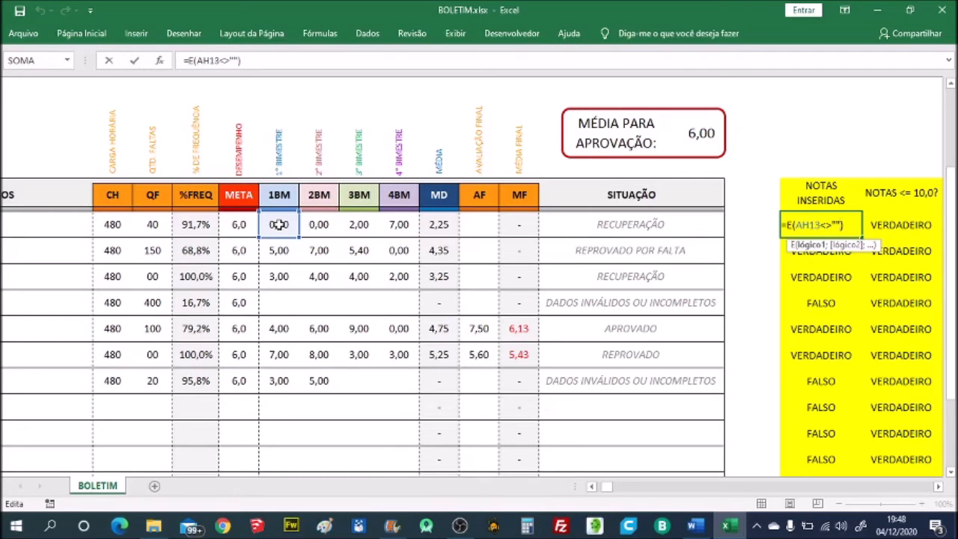
- Complete the NOTAS INSERIDAS formula with the non-empty tests AK13<>"", AN13<>"" and AQ13<>"" for the 2BM, 3BM and 4BM grades
type(";")
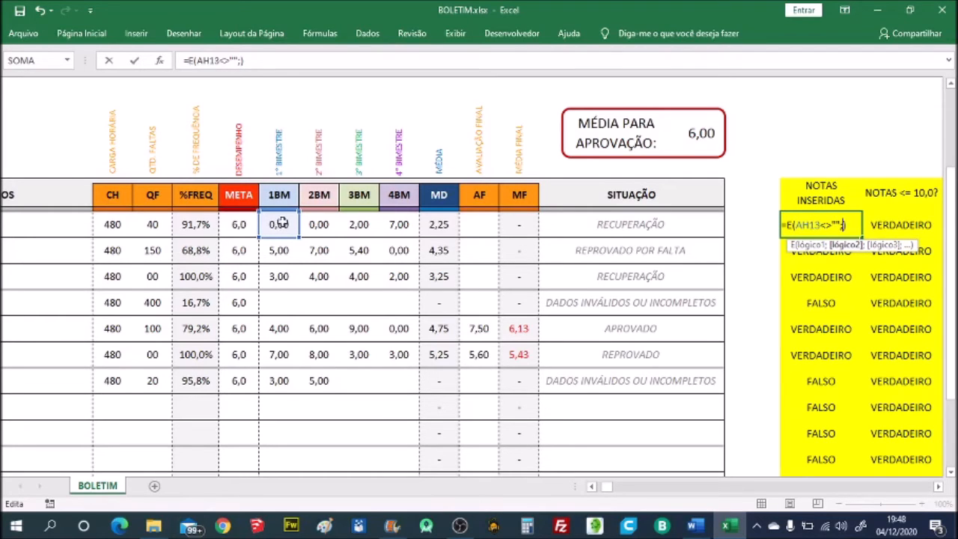
left_click(310, 226)
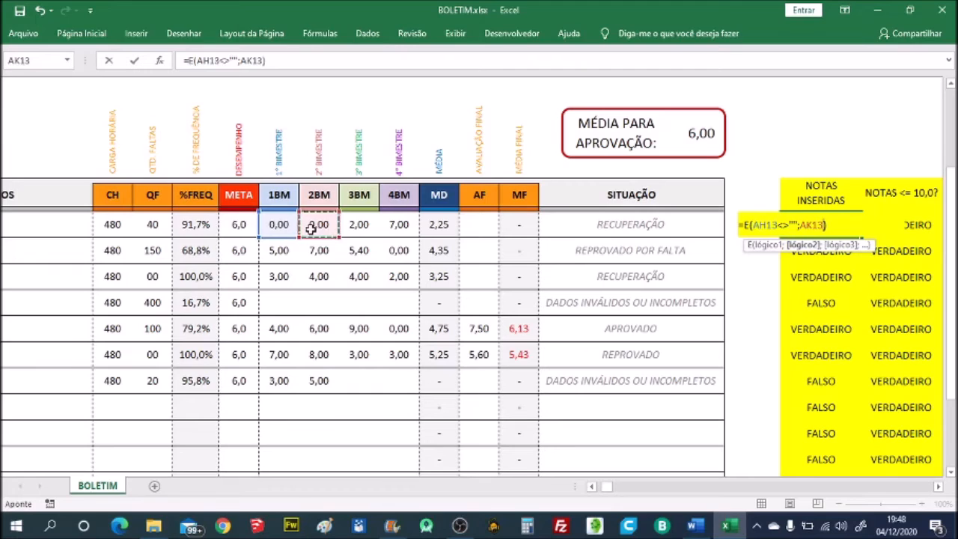
type("<>\"\";")
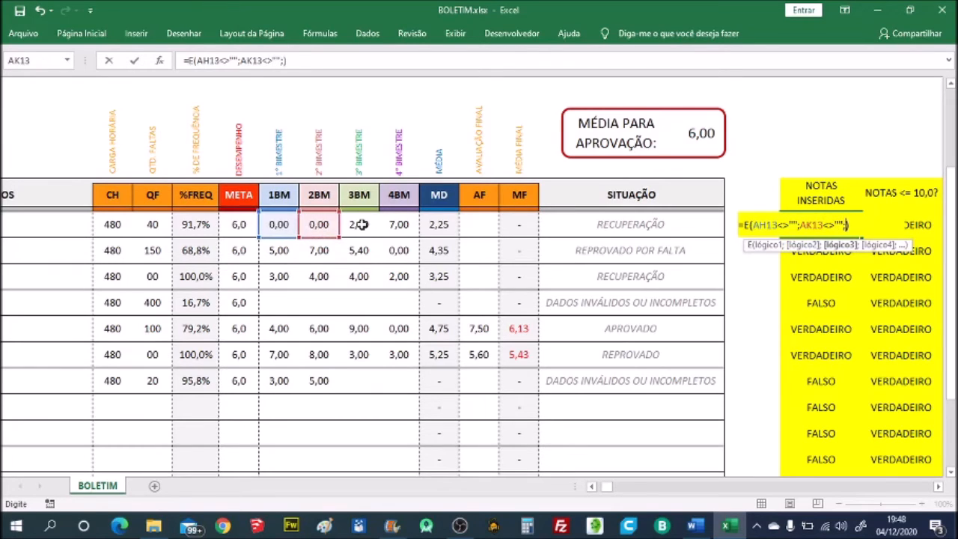
left_click(361, 226)
type("<>\"\";")
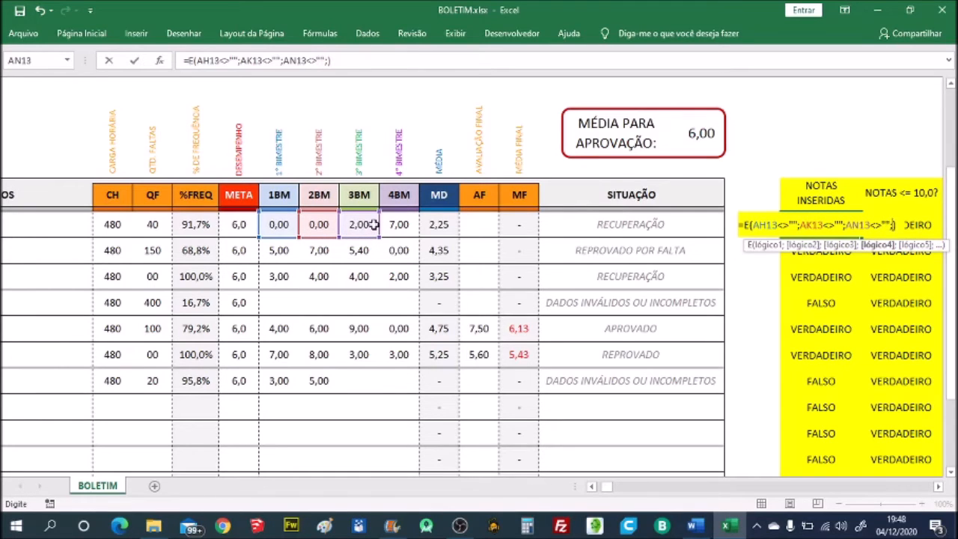
left_click(397, 225)
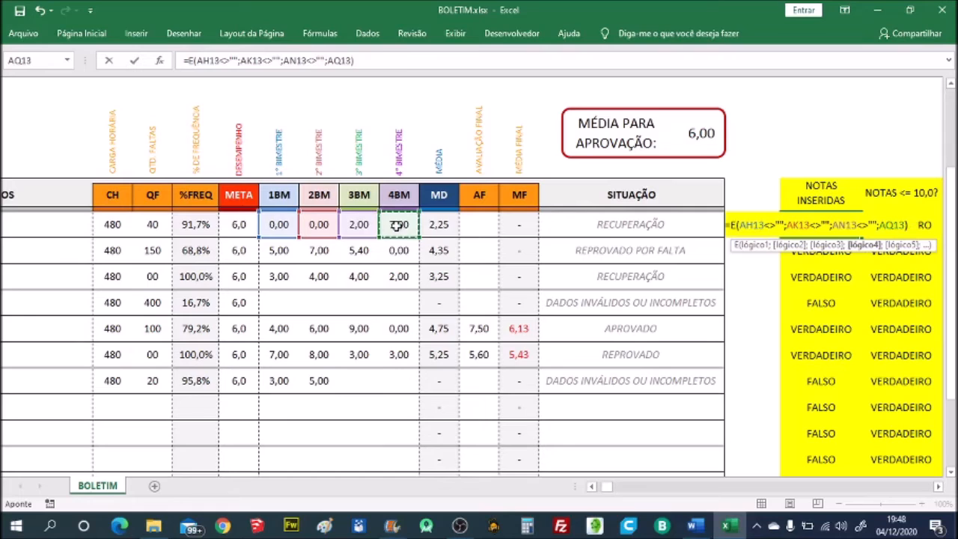
type("<>\"\"")
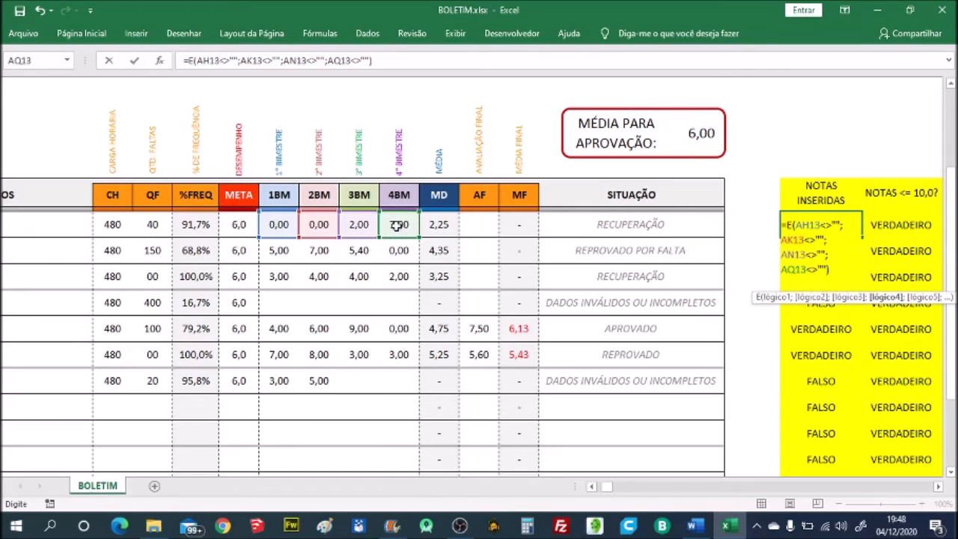
key("Return")
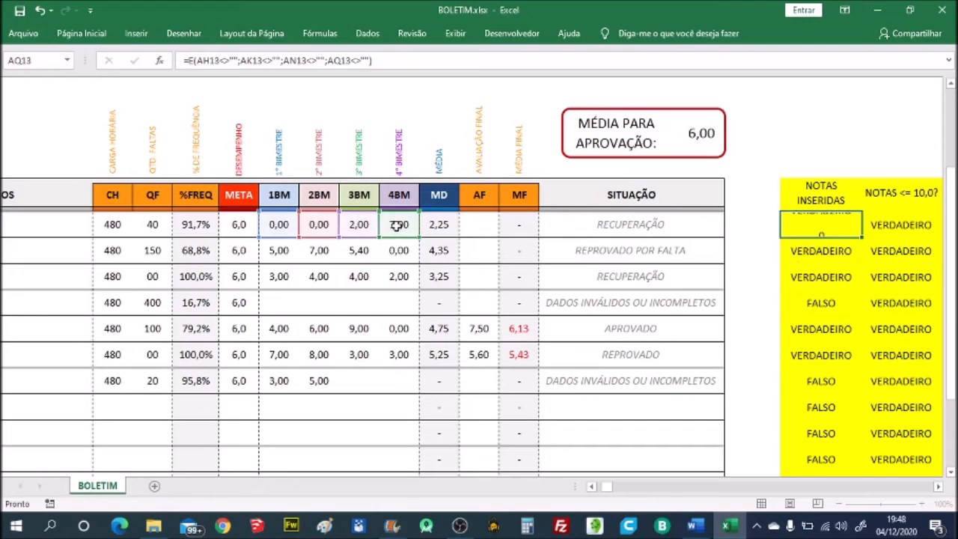
key("Up")
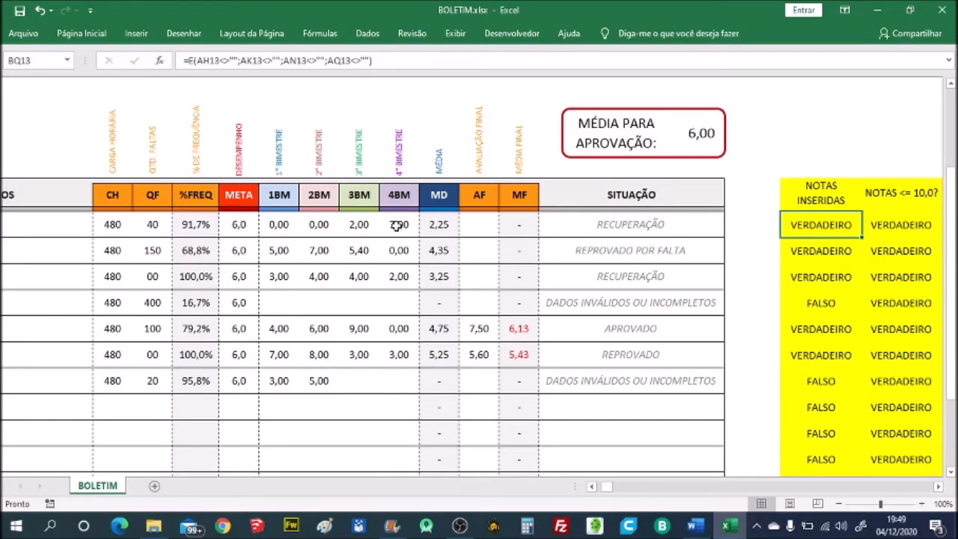
- Start the first student's NOTAS <= 10,0? formula anew as an E function with the 1BM test AH13<=10
key("Right")
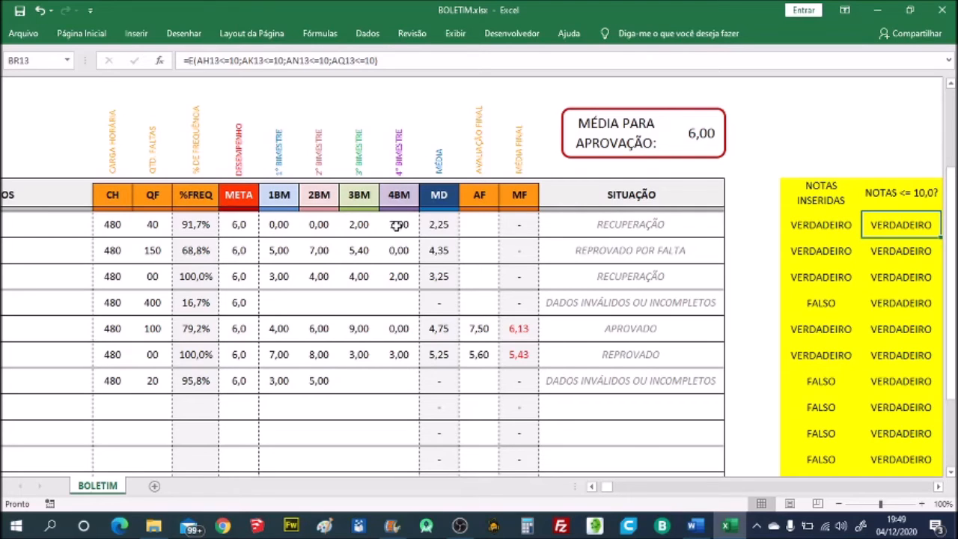
type("=")
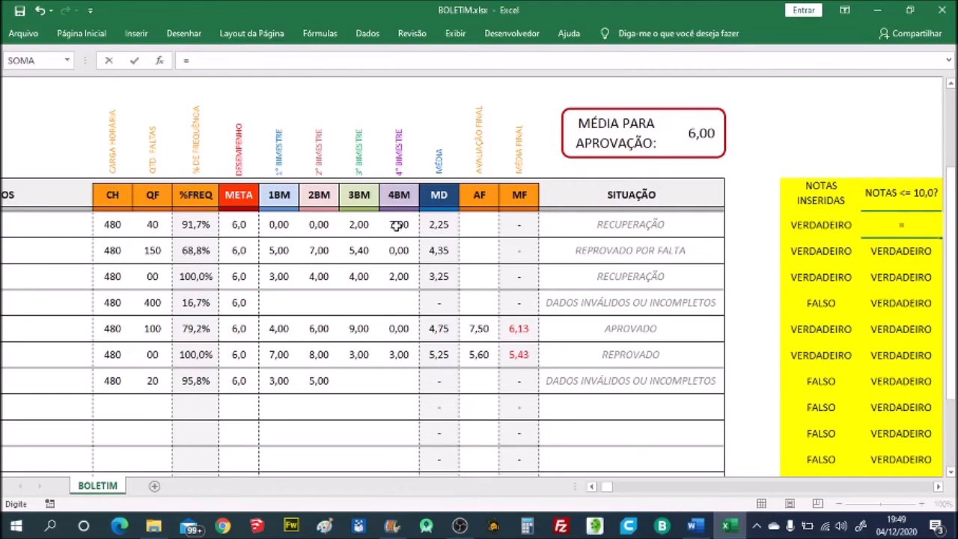
type("E(")
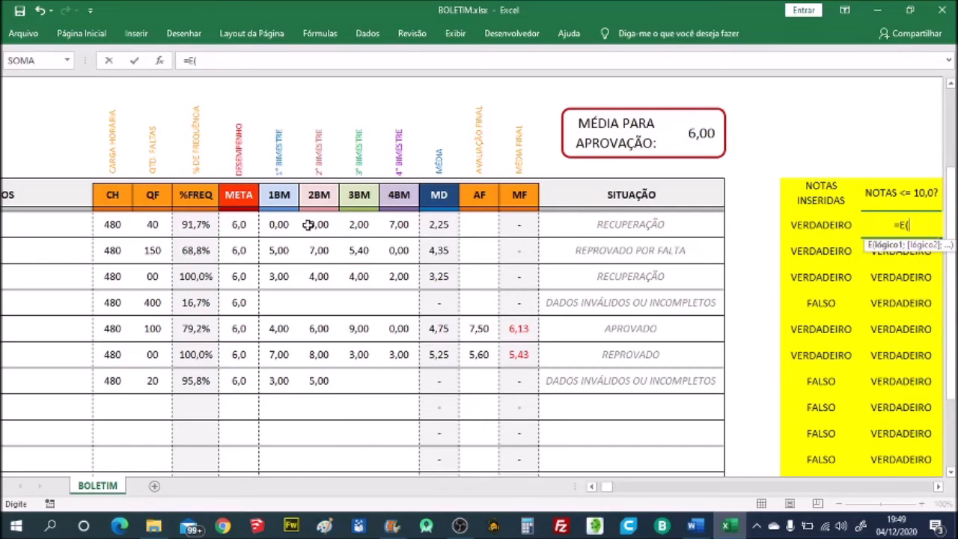
left_click(279, 224)
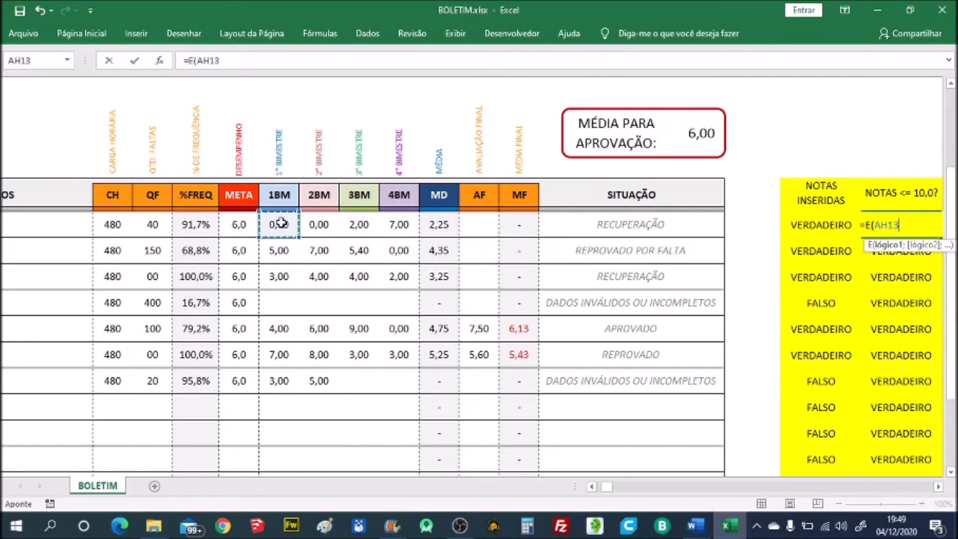
type("<=10;")
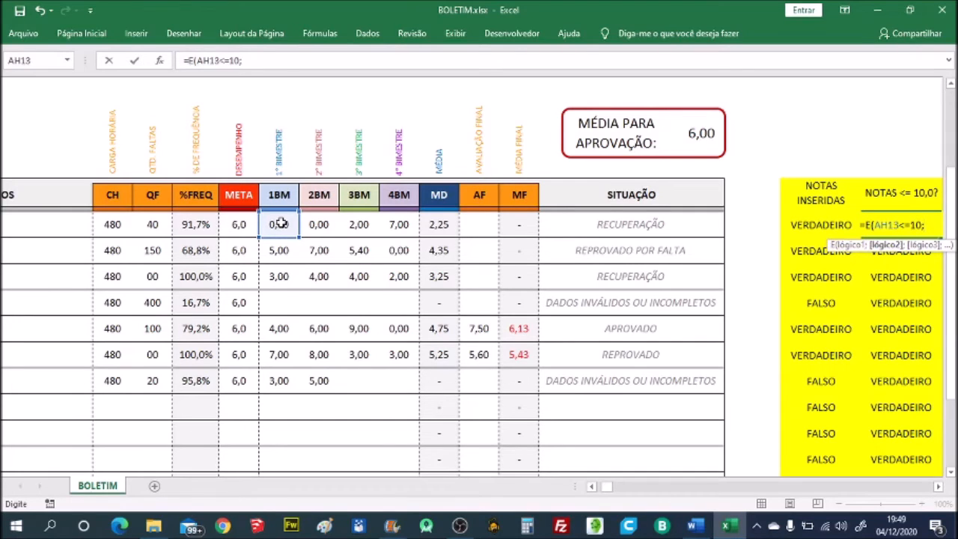
- Complete the NOTAS <= 10,0? formula with the tests AK13<=10, AN13<=10 and AQ13<=10 for the other three bimesters
left_click(319, 224)
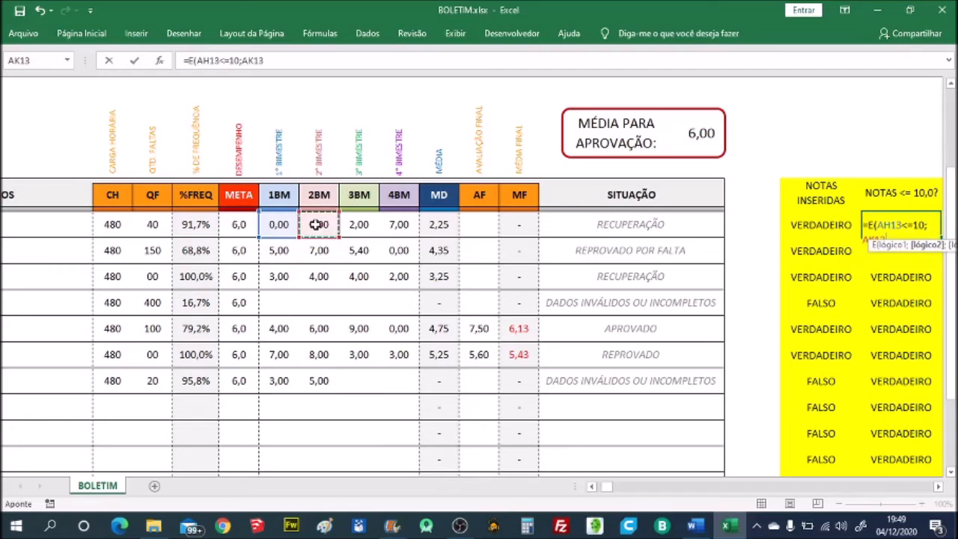
type("<=10")
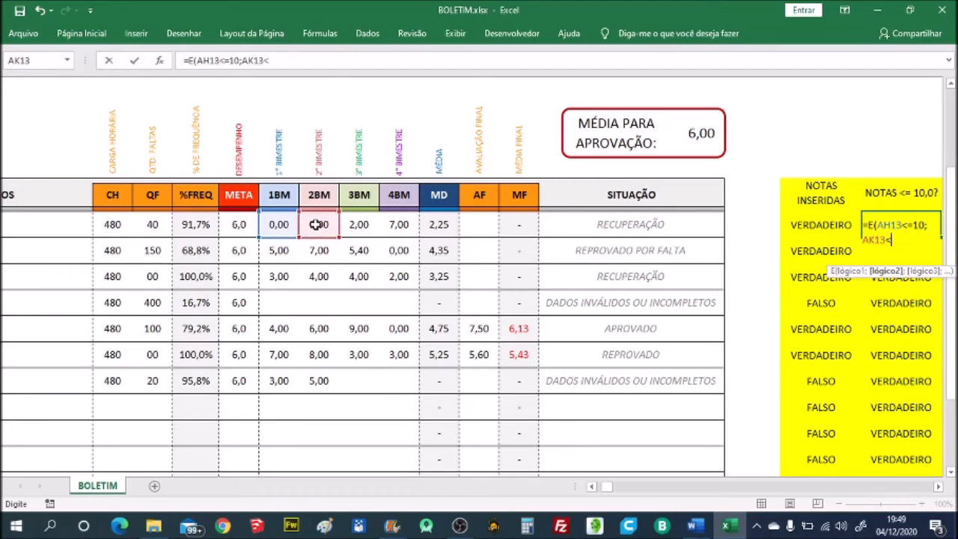
type(";")
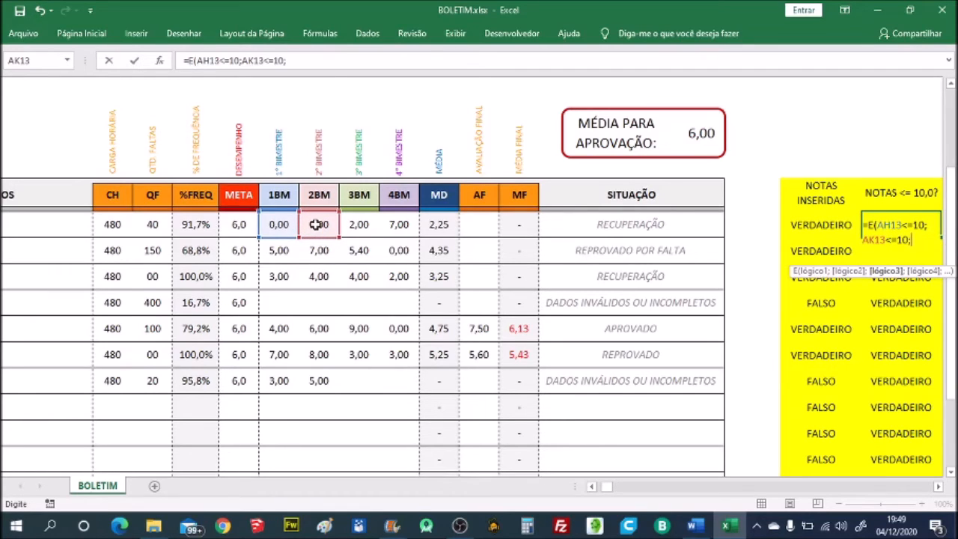
left_click(354, 224)
type("<=10")
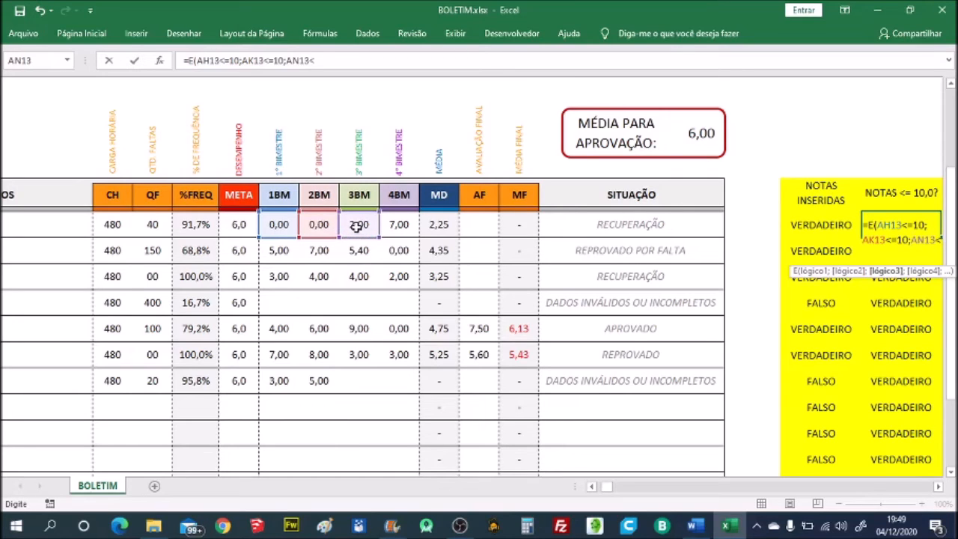
type(";")
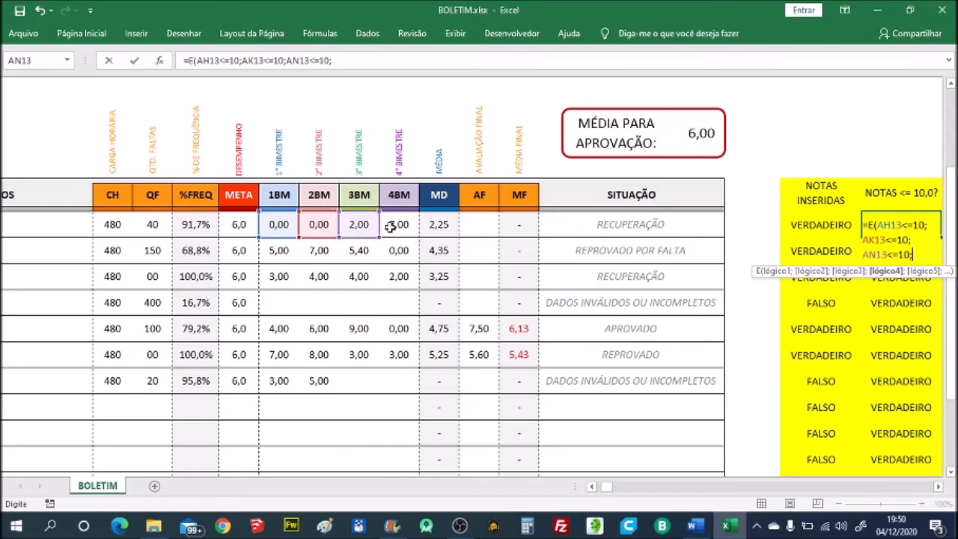
left_click(390, 226)
type("<")
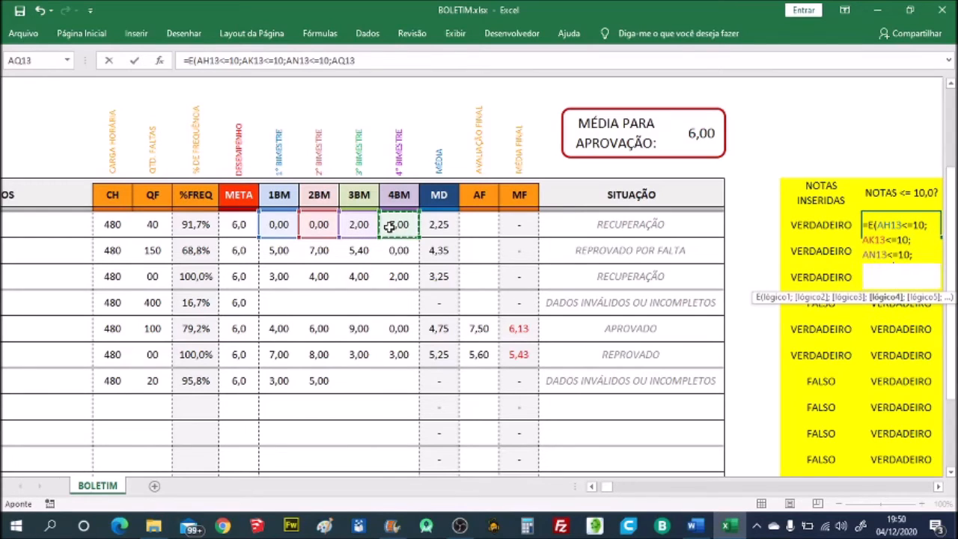
type("=10)")
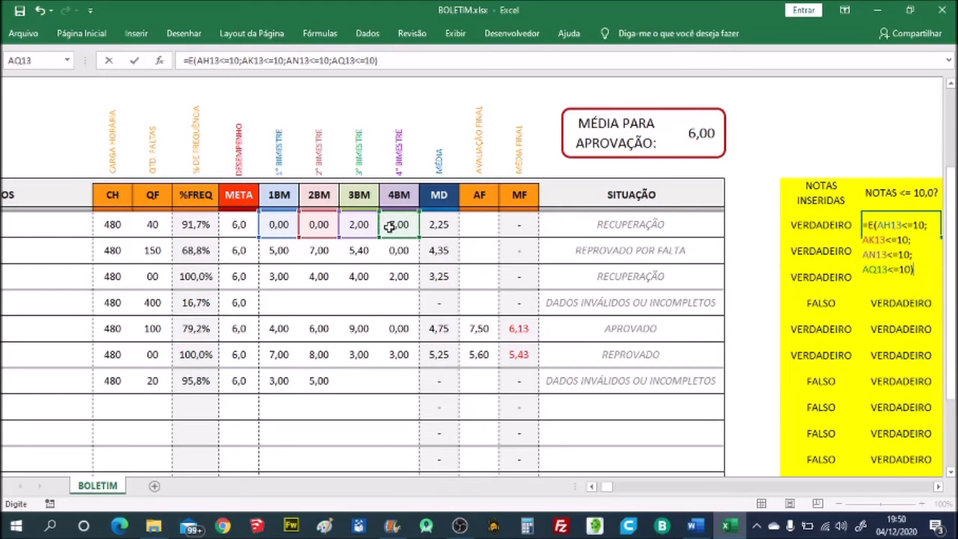
key("Return")
key("Up")
- Examine which cells the first student's VALORES SÃO NÚMEROS? formula tests with ÉNÚM, leaving it as it is
key("Right")
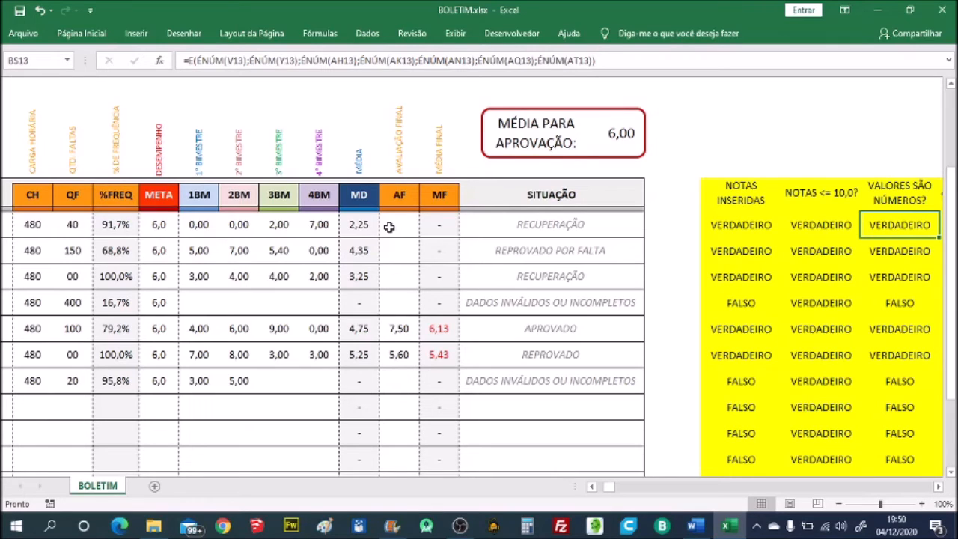
key("F2")
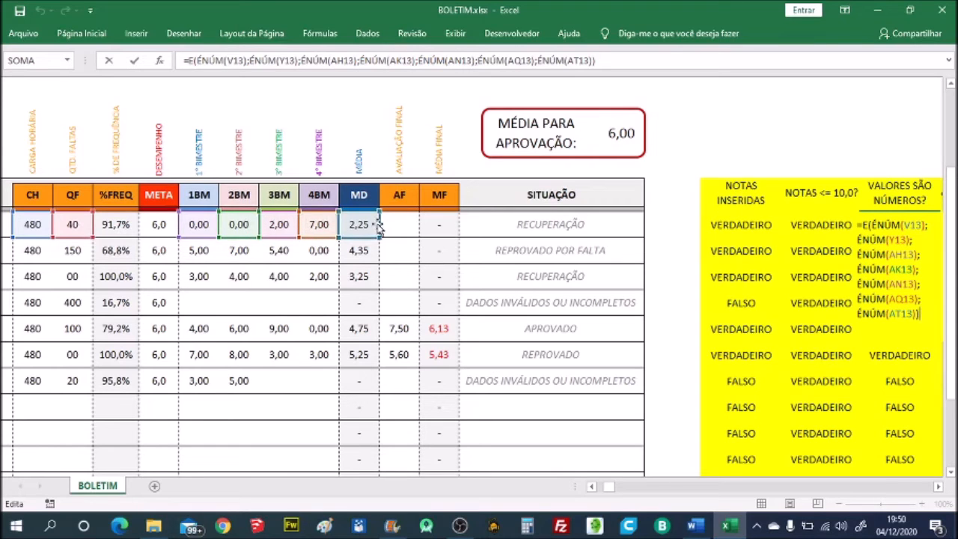
key("Return")
key("Up")
- Rewrite the first student's %FREQ >= 75% ? formula as =AB13>=0,75, testing the attendance percentage
key("Right")
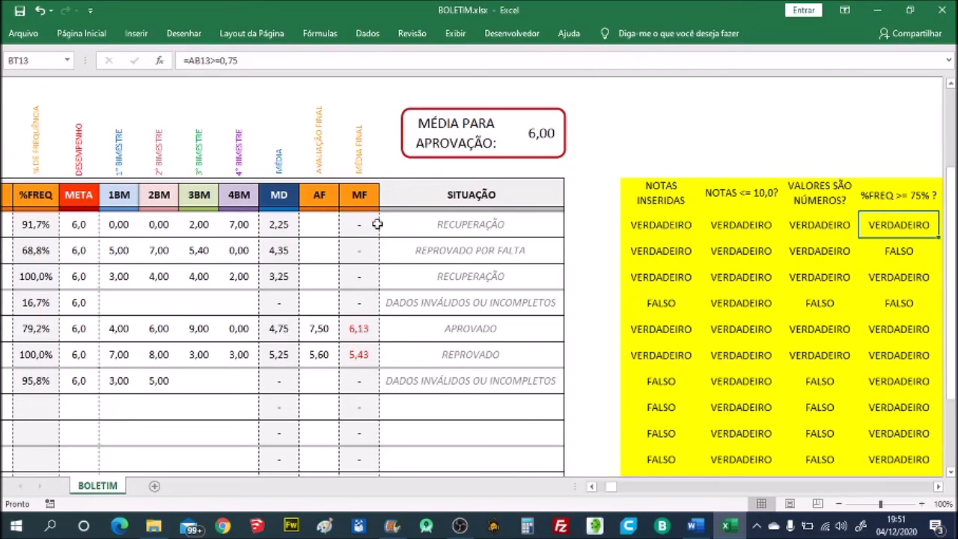
type("=")
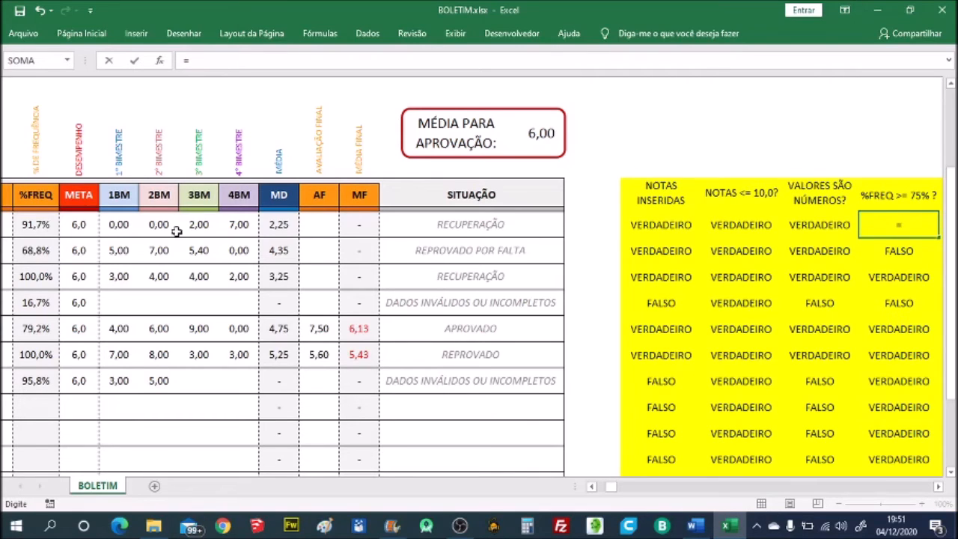
left_click(45, 224)
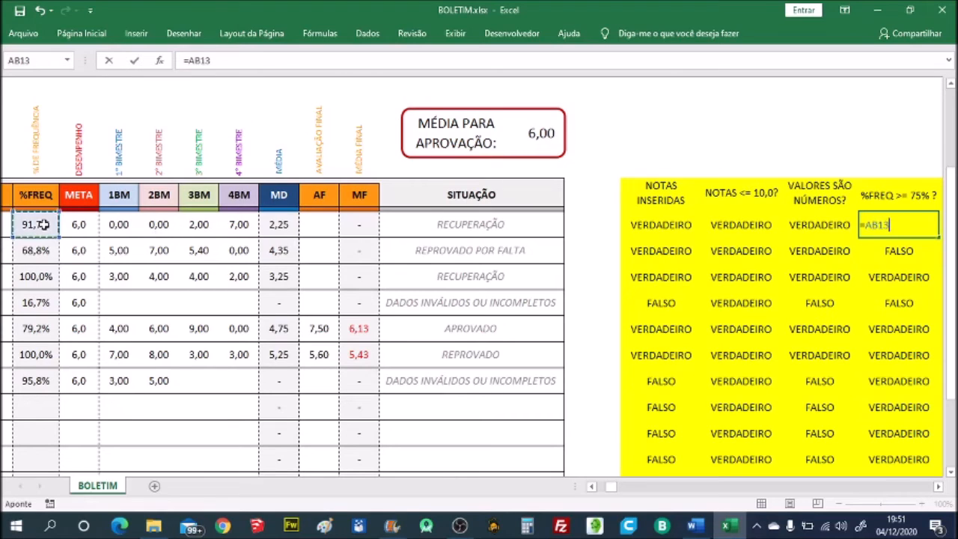
type(">=0,75")
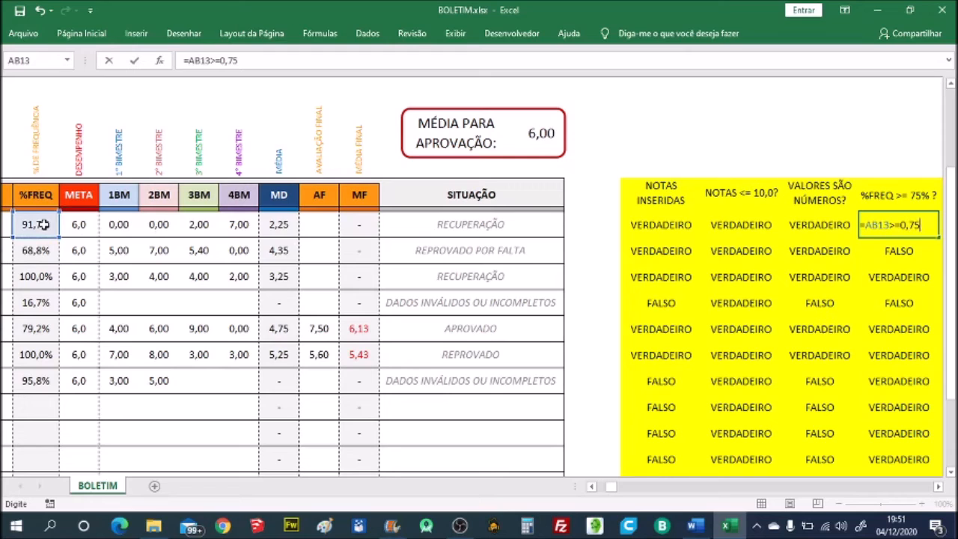
key("Return")
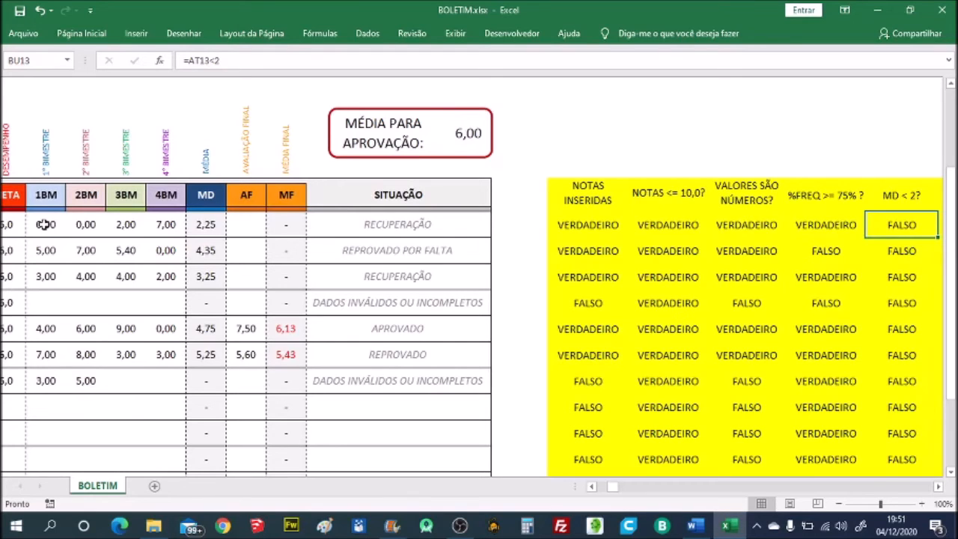
- Rewrite the first student's MD < 2? formula as =AT13<2, testing the MD average
key("F2")
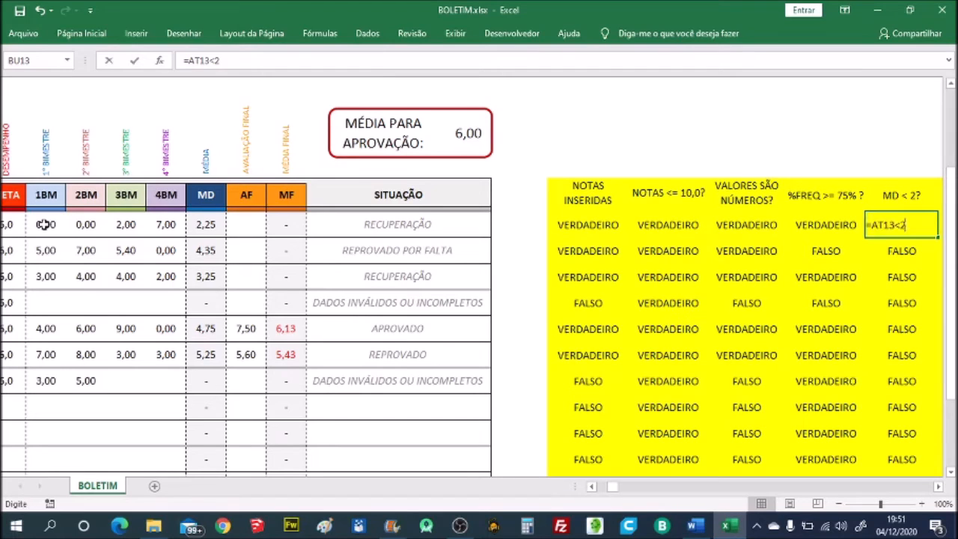
key("BackSpace")
key("BackSpace")
key("BackSpace")
key("BackSpace")
key("BackSpace")
key("BackSpace")
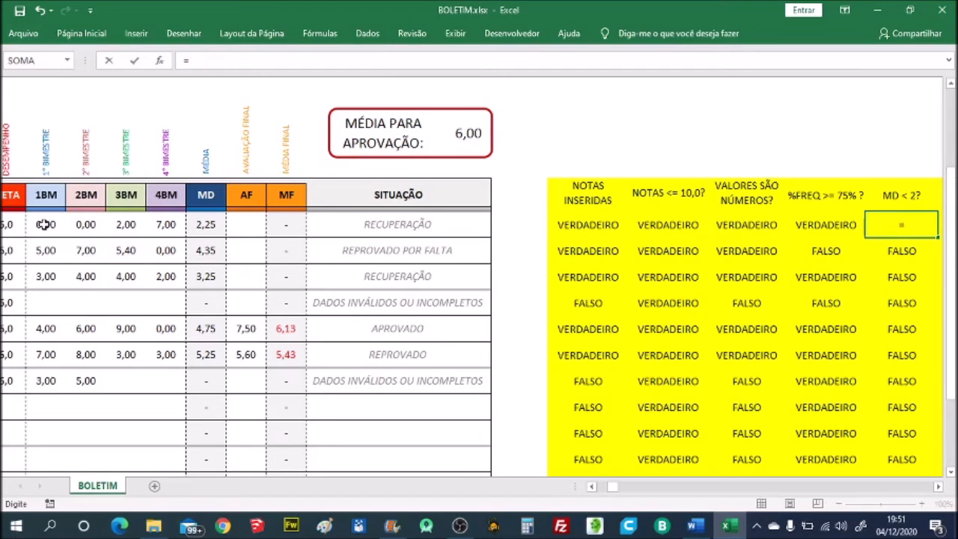
left_click(209, 225)
type("<2")
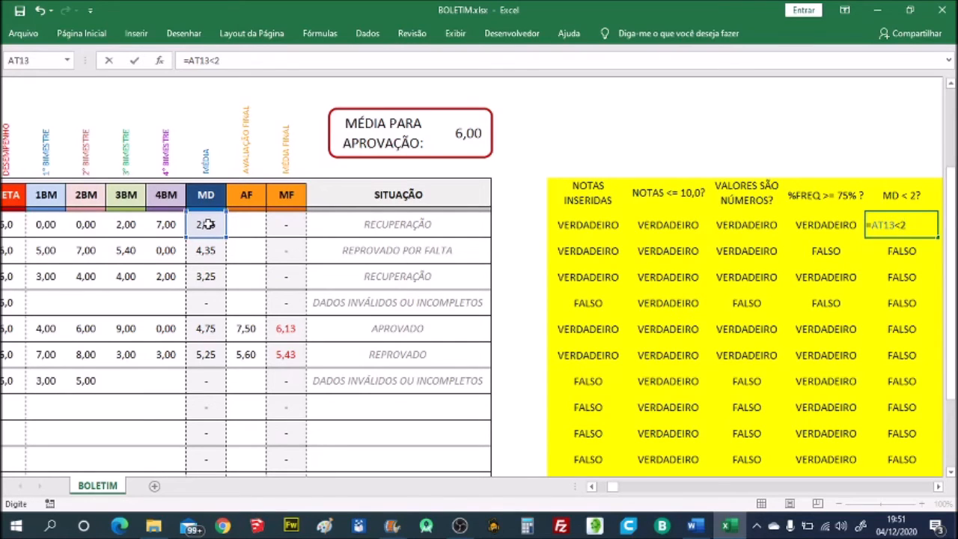
key("Return")
- Rewrite the first student's MF < 6 ? formula as =AZ13<$BL$9, with an absolute reference to the MÉDIA PARA APROVAÇÃO cell
key("Up")
key("Right")
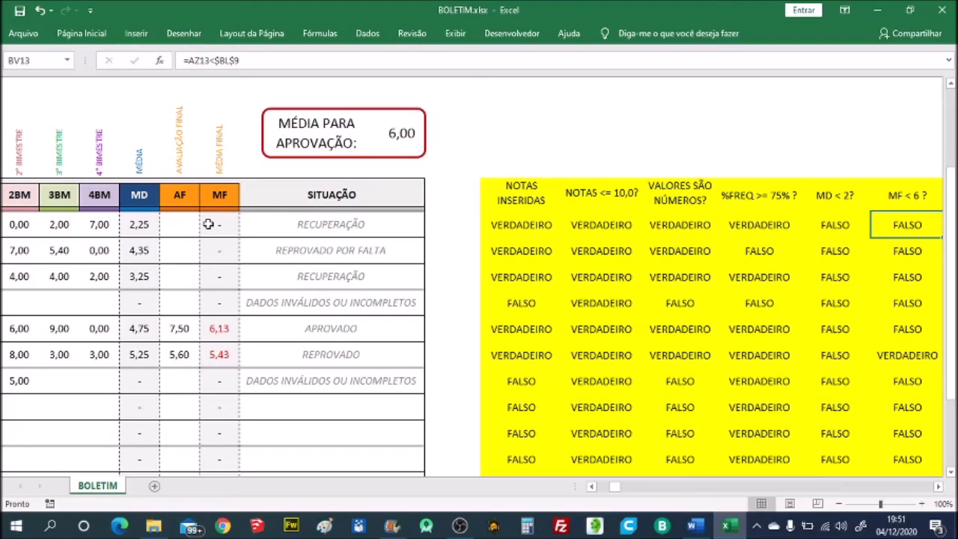
type("=")
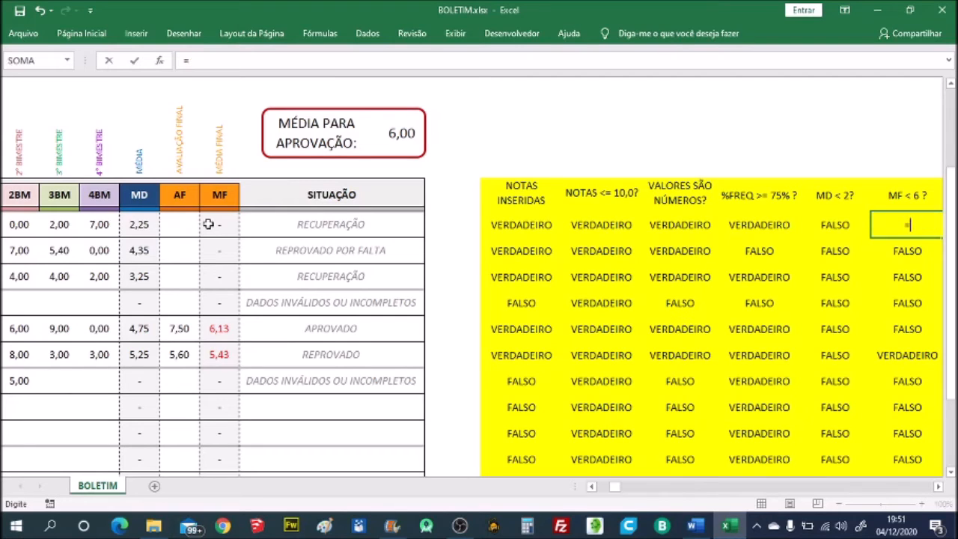
left_click(217, 223)
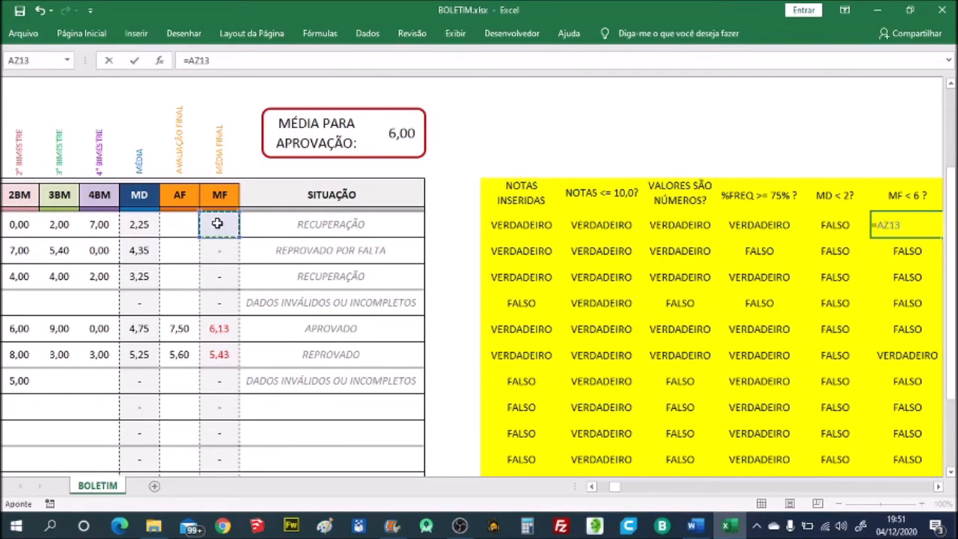
type("<")
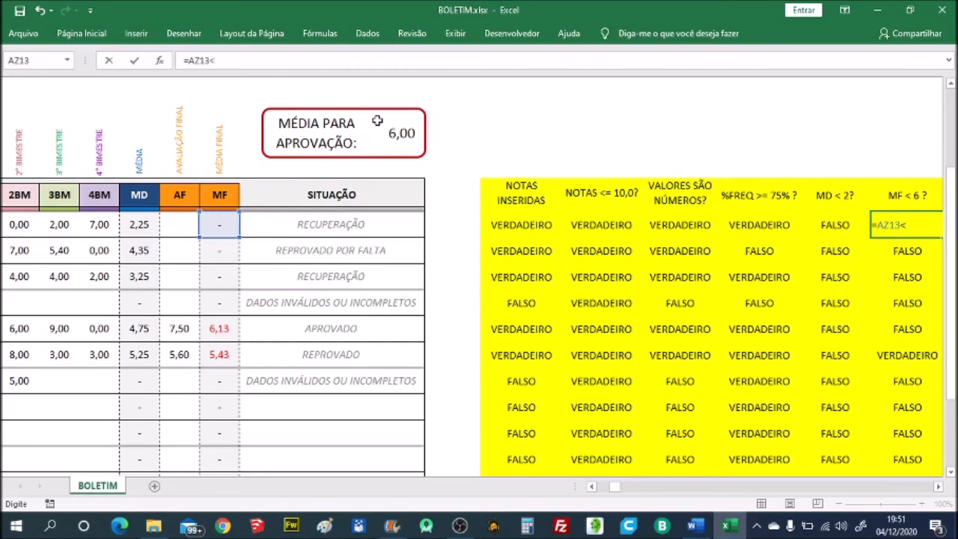
left_click(399, 132)
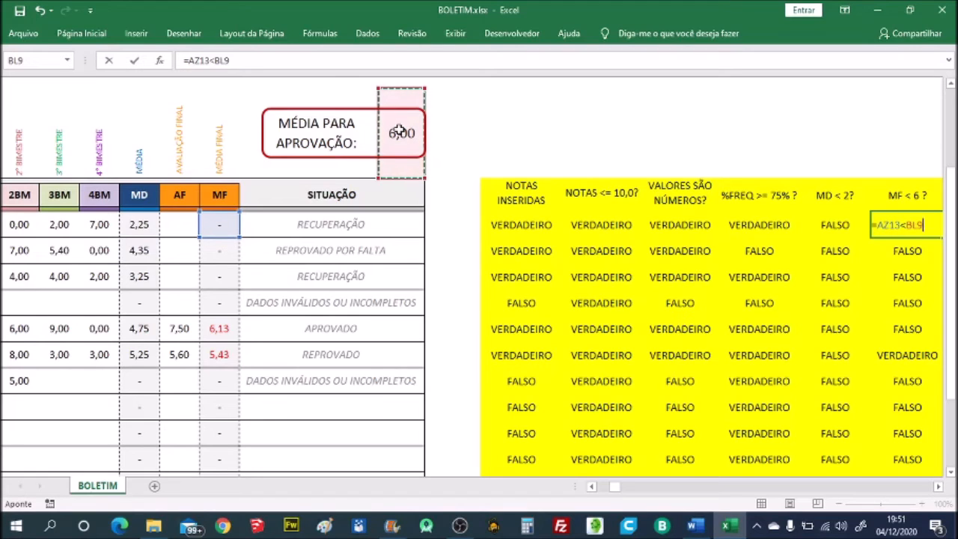
key("F4")
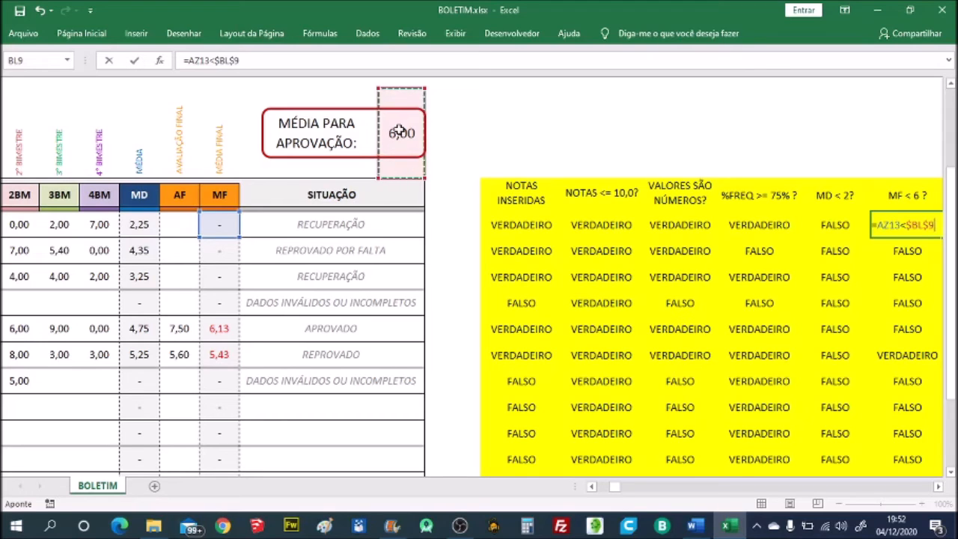
key("ctrl+Return")
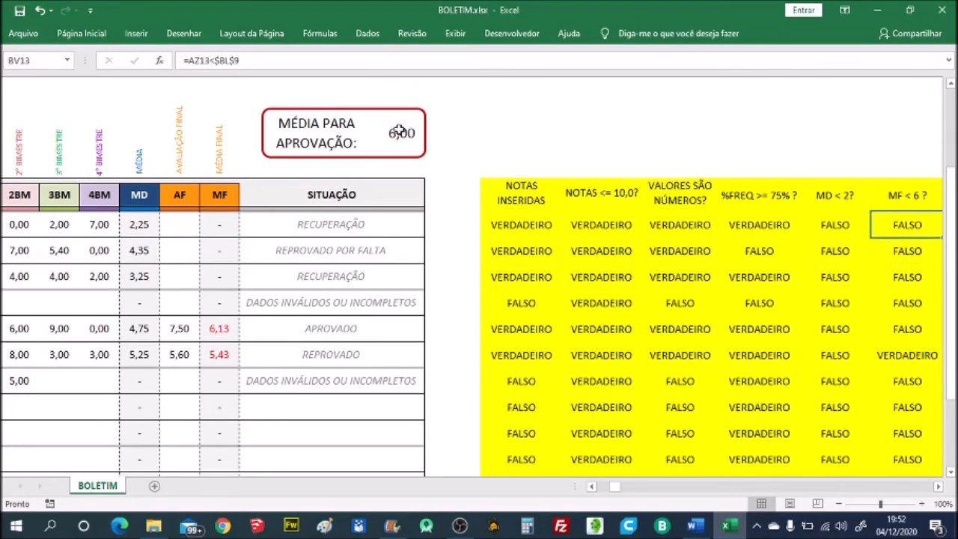
- Copy the first student's MF < 6 ? formula down to all remaining rows of the column
key("ctrl+c")
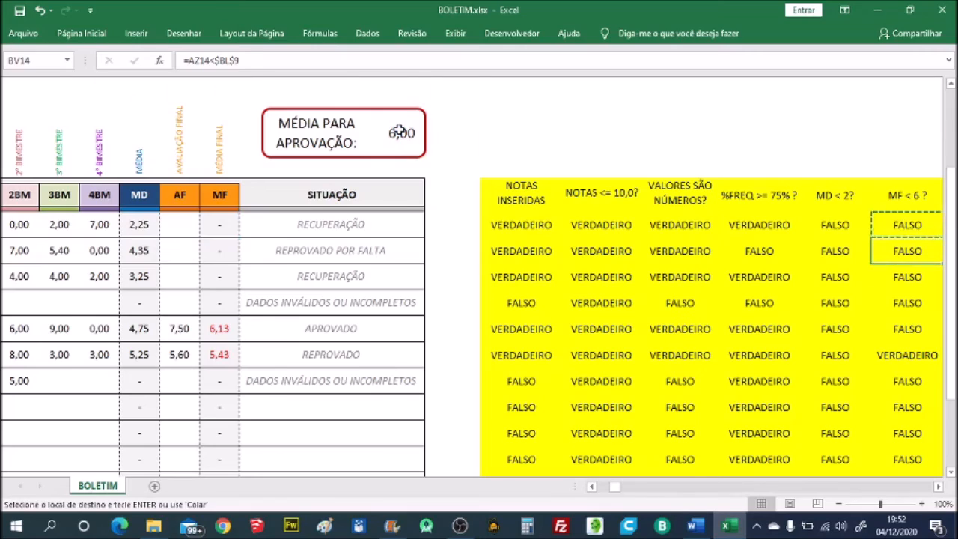
key("ctrl+shift+Down")
key("Return")
key("Up")
key("Up")
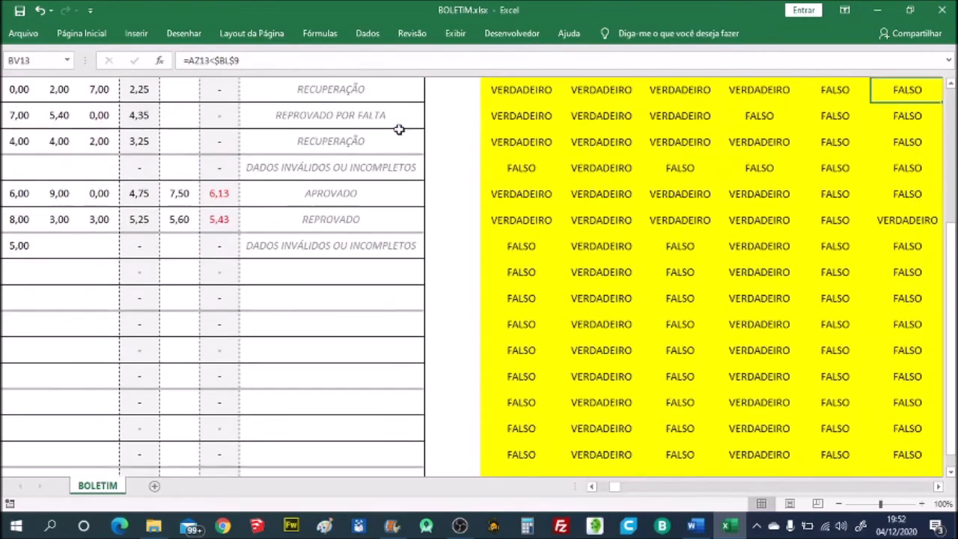
key("Down")
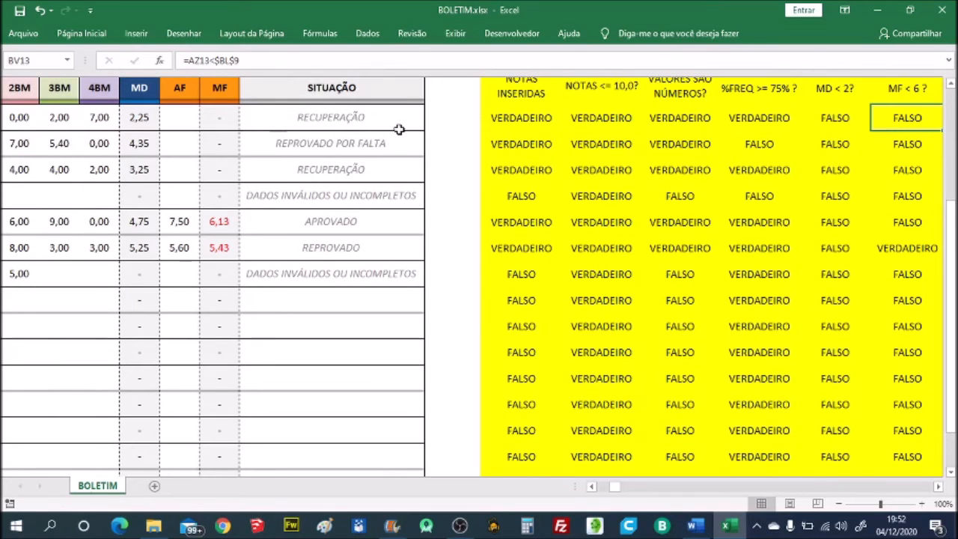
key("Down")
key("Down")
key("Down")
key("Down")
key("Up")
key("Up")
key("Up")
key("Up")
key("Up")
key("Down")
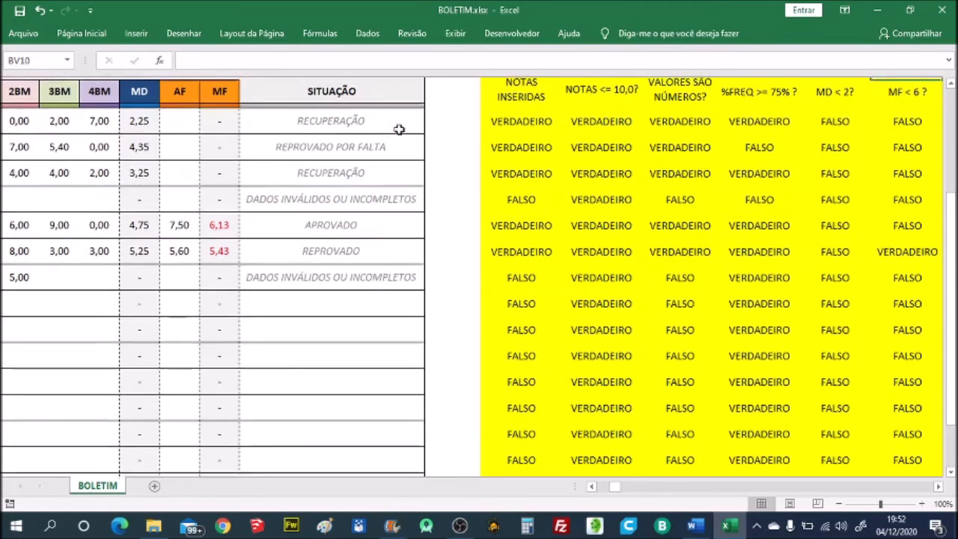
scroll(399, 130, "up", 2)
key("Up")
key("Down")
- Examine how the MD < 6 ? heading and the first student's formula below it refer to the approval average
key("Right")
key("Right")
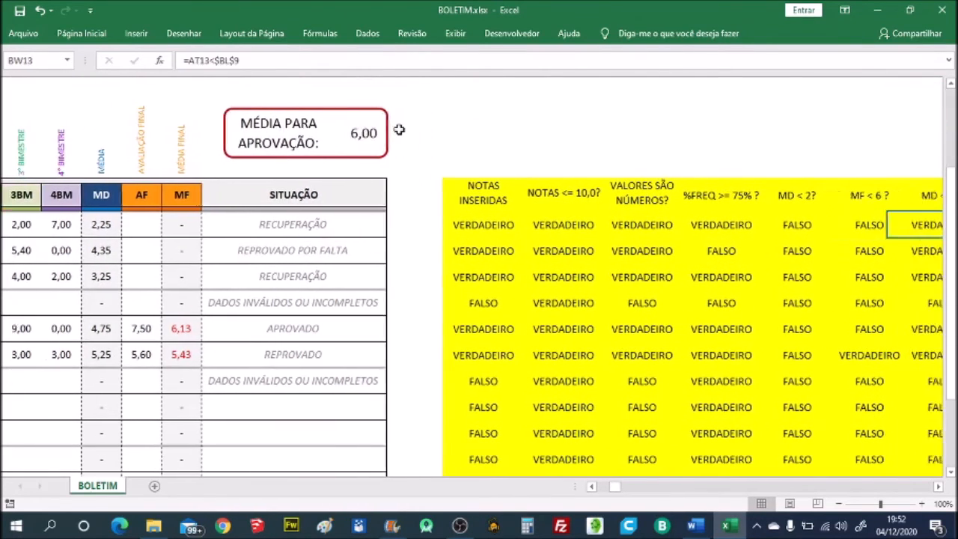
key("Left")
key("Up")
key("Up")
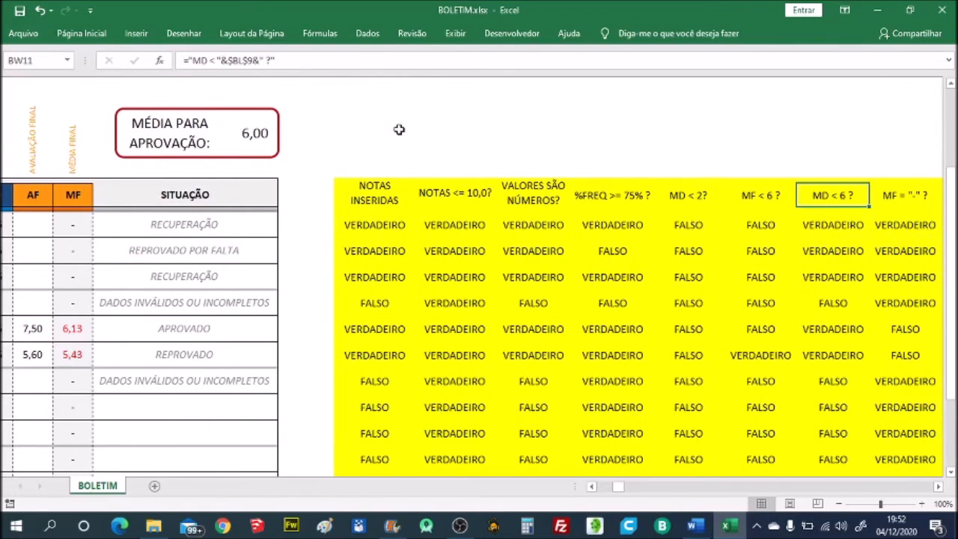
key("Down")
key("Down")
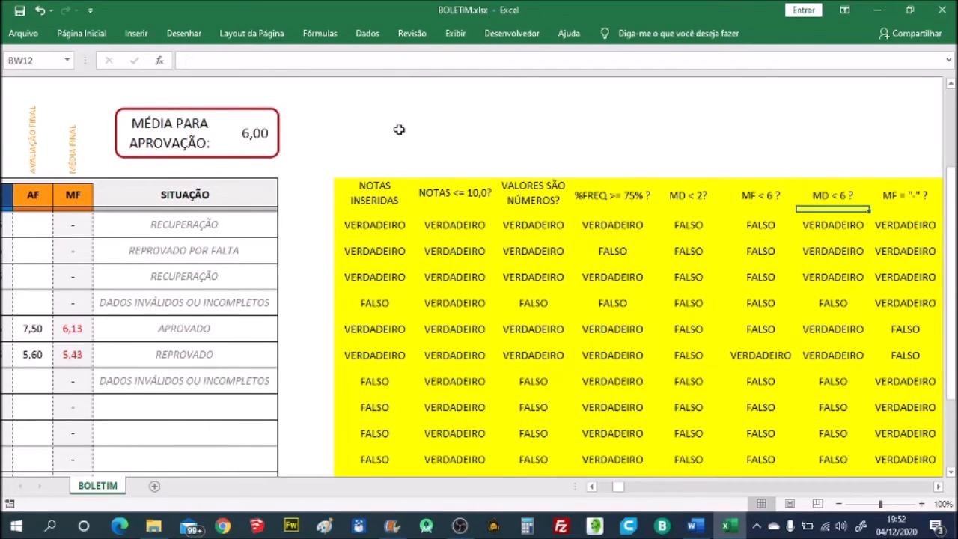
key("F2")
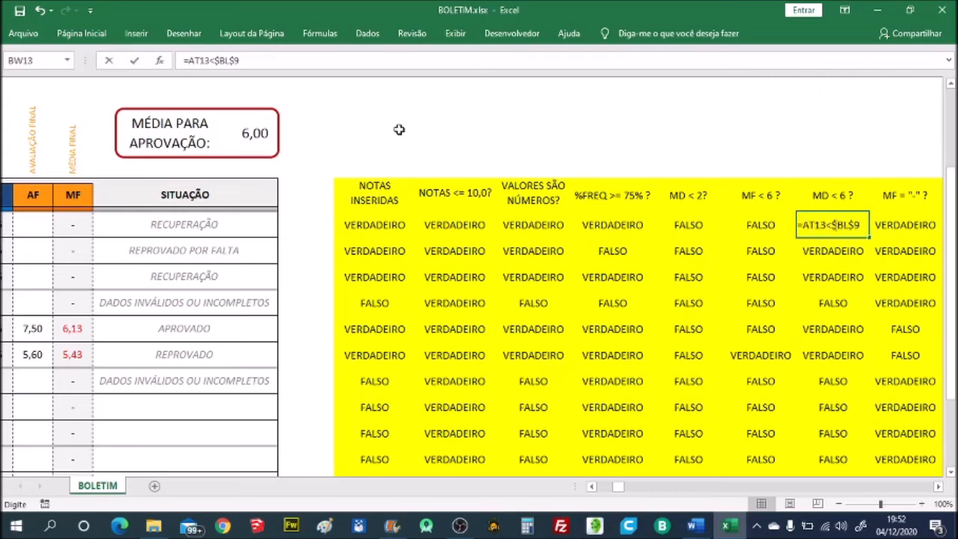
key("Escape")
- Rewrite the first student's MD < 6 ? formula as =AT13<$BL$9, with the approval average referenced absolutely
type("=")
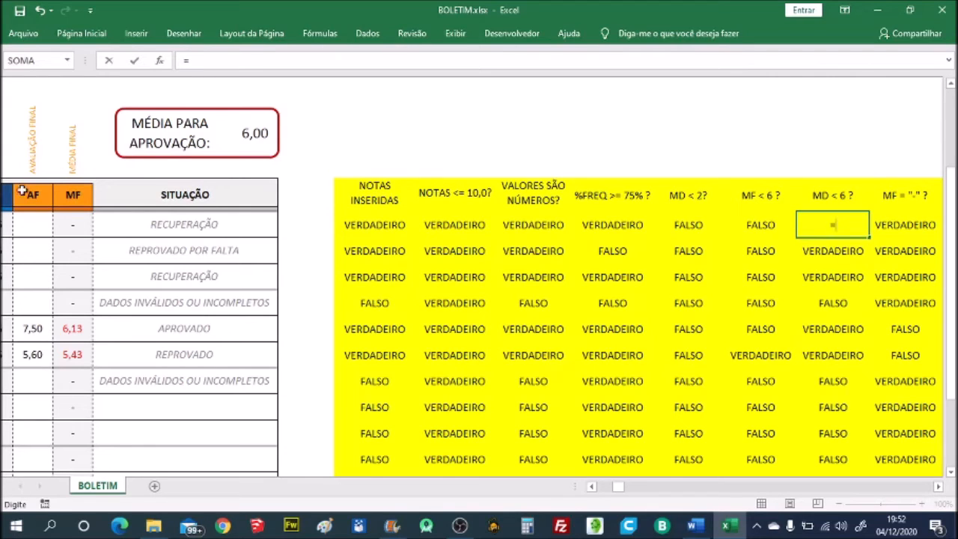
left_click(4, 225)
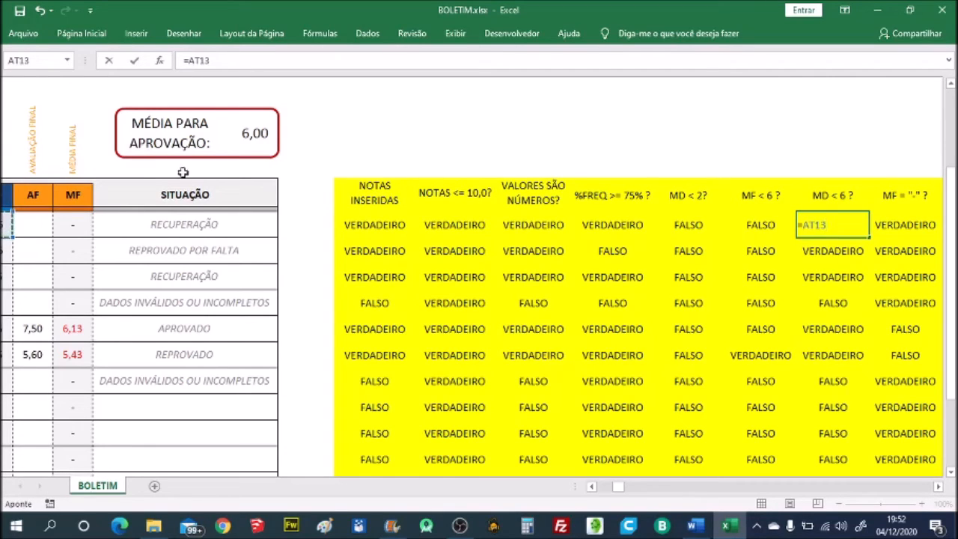
type("<")
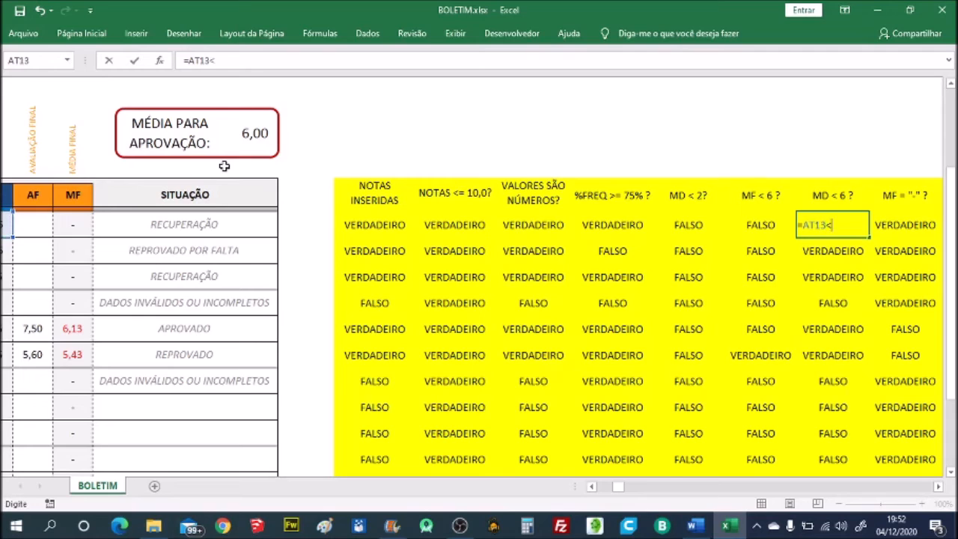
left_click(255, 134)
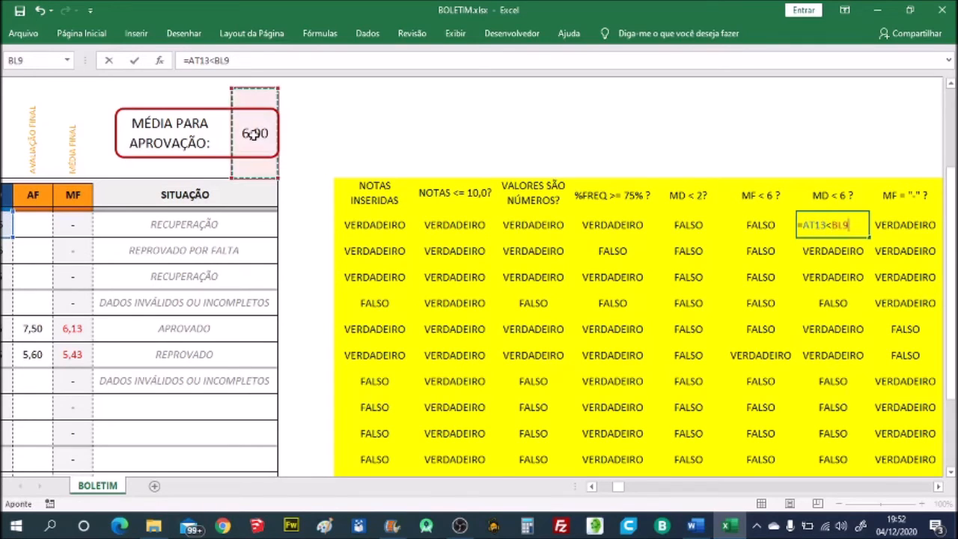
key("F4")
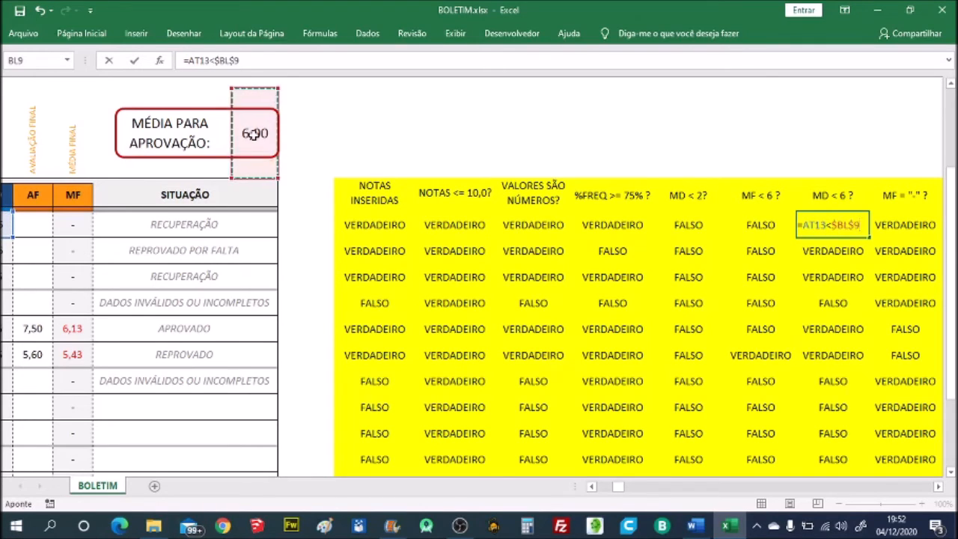
key("Return")
- Rewrite the first student's MF = "-" ? formula as =AZ13="-", testing whether the final average holds only a dash
key("Up")
key("Right")
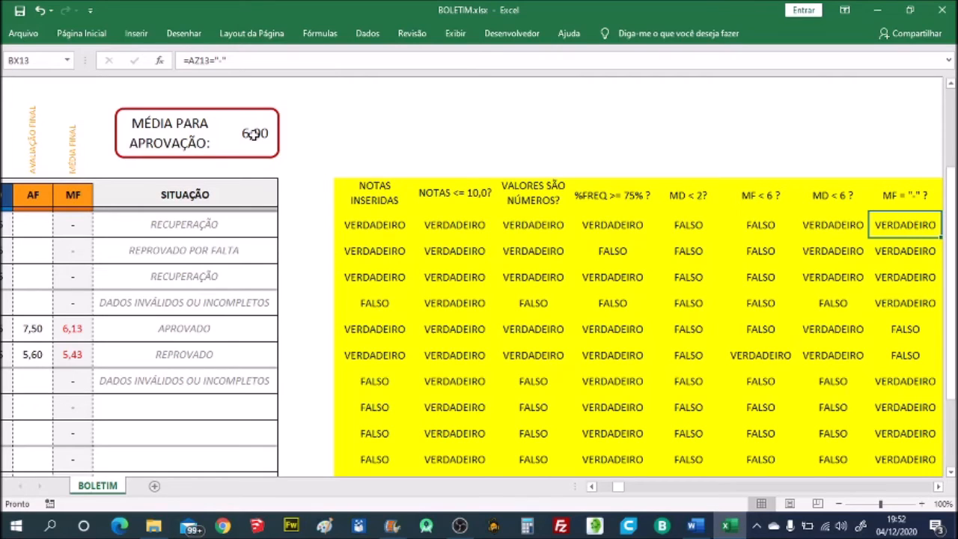
type("=")
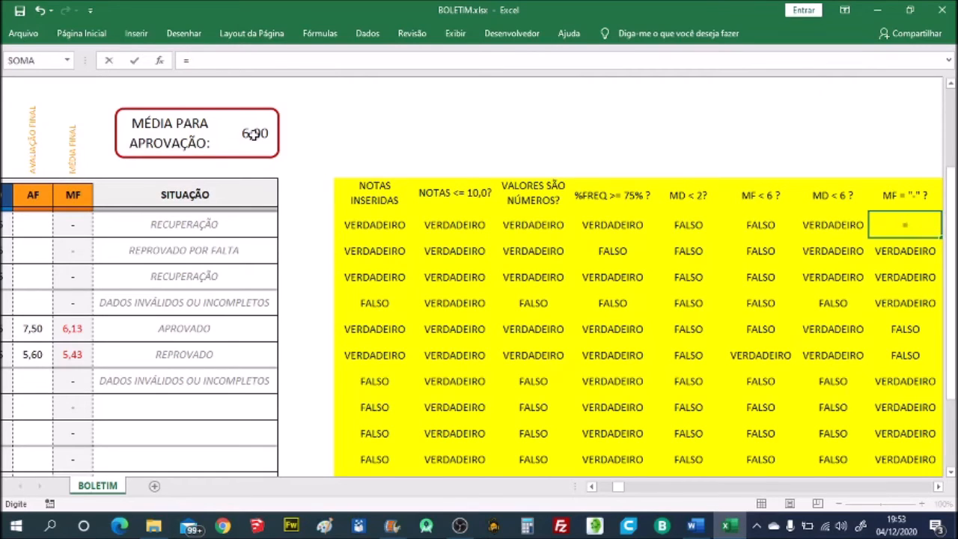
left_click(78, 226)
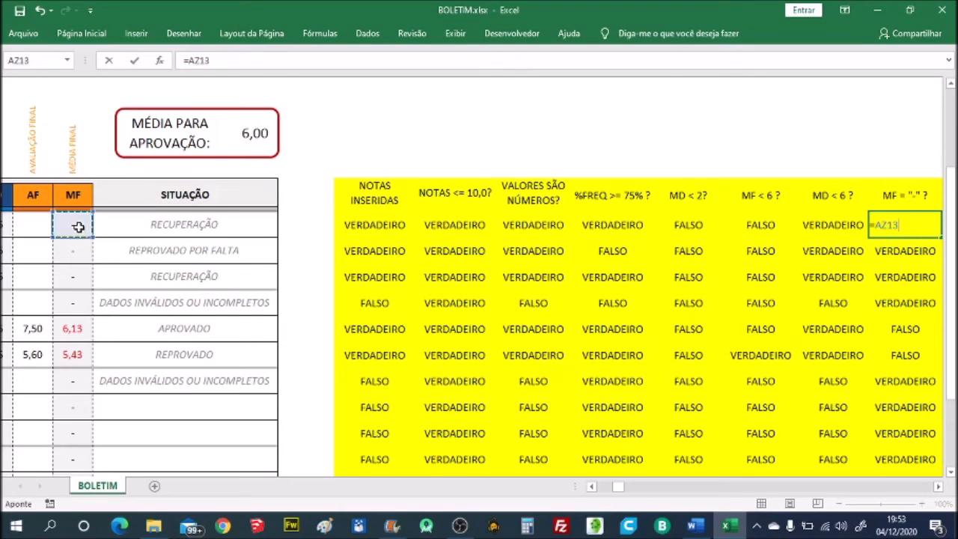
type("=")
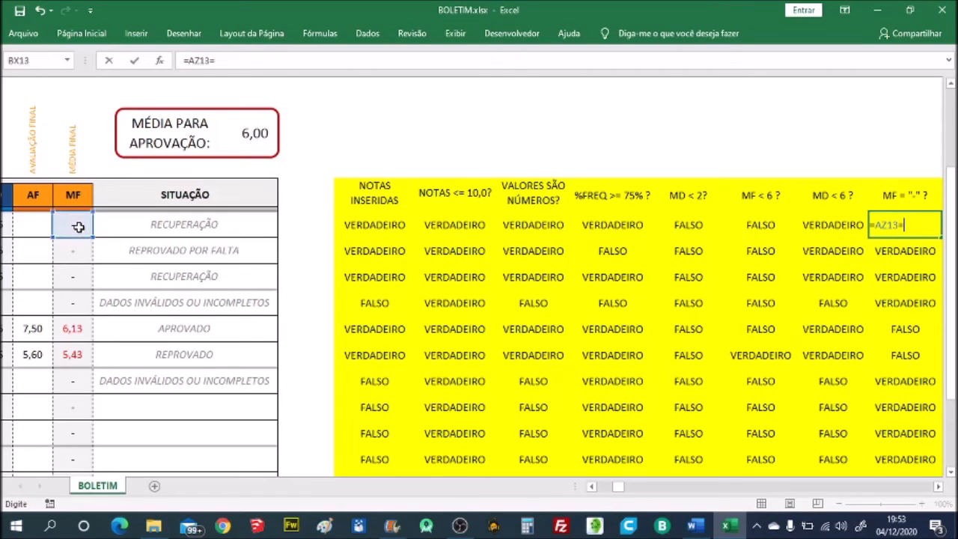
type("\"-")
key("Tab")
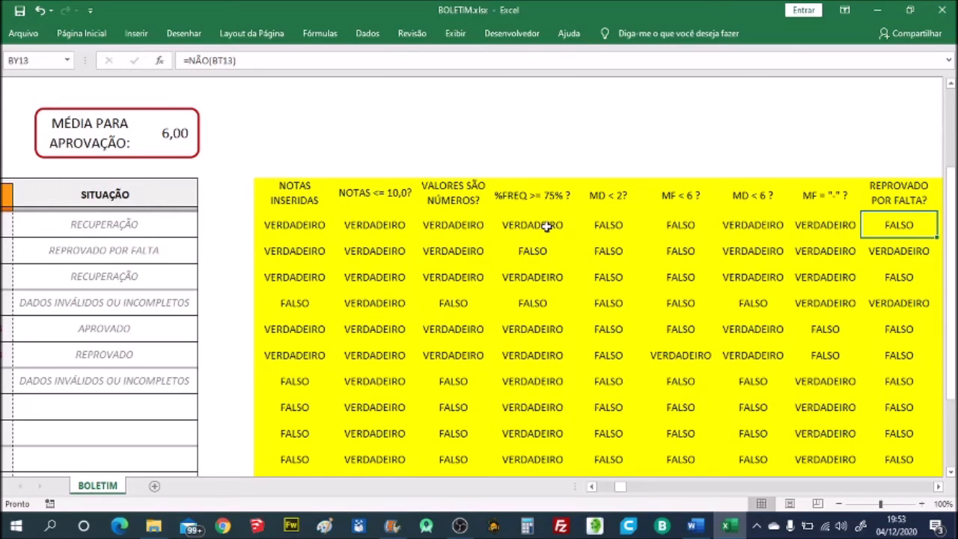
- Rewrite the first student's REPROVADO POR FALTA? formula as =NÃO(BT13), negating the %FREQ >= 75% ? test
type("=N")
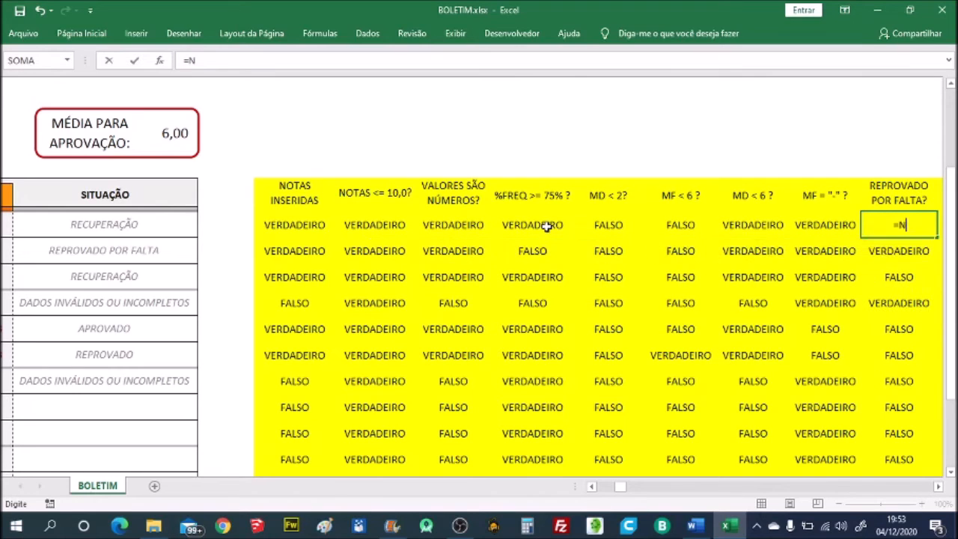
type("ÃO(")
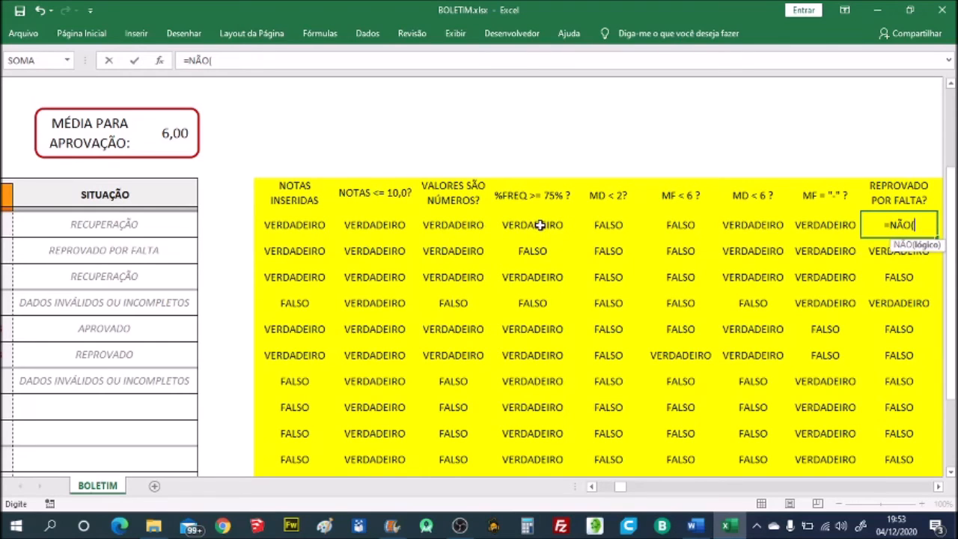
left_click(539, 225)
type(")")
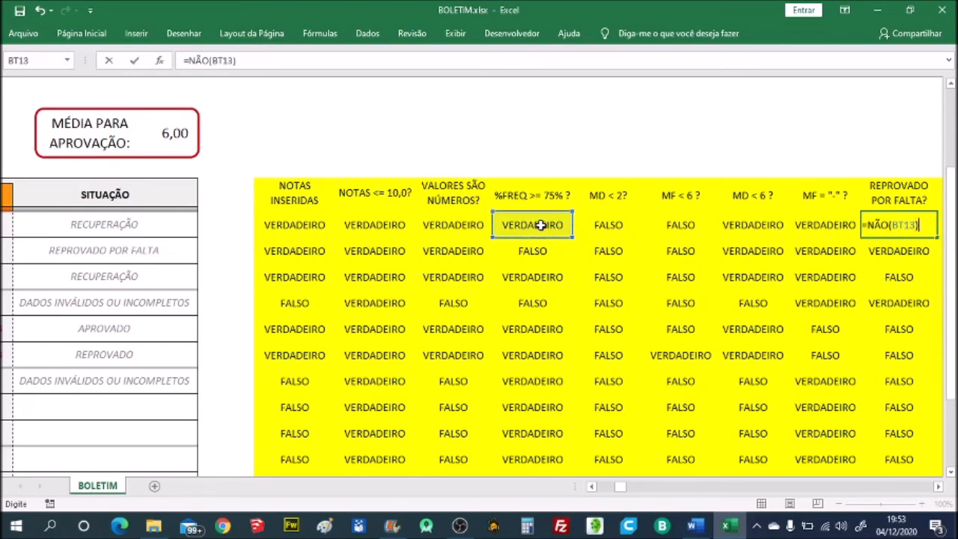
key("Return")
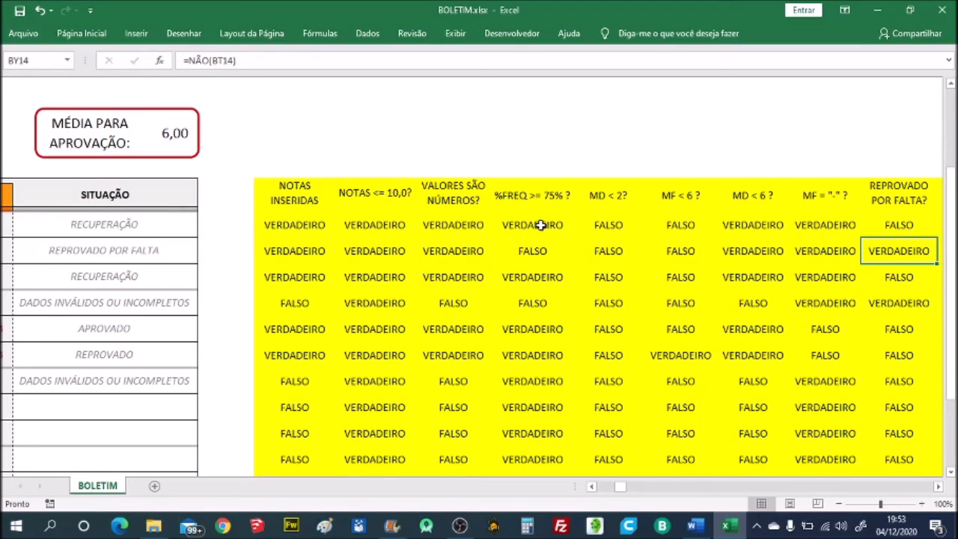
- Rewrite the first student's REPROVADO? formula as =OU(BU13;BV13), combining the MD < 2? and MF < 6 ? tests
key("Up")
key("Right")
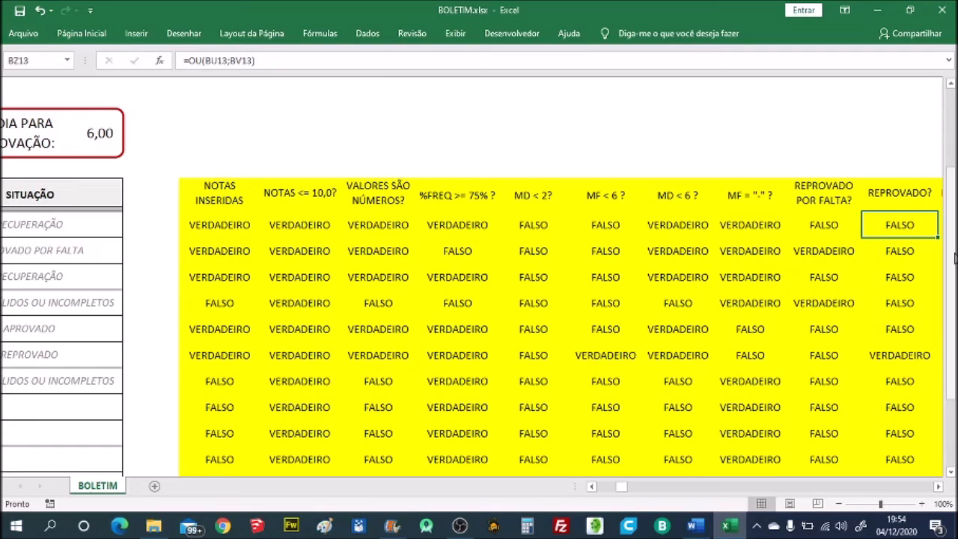
type("=")
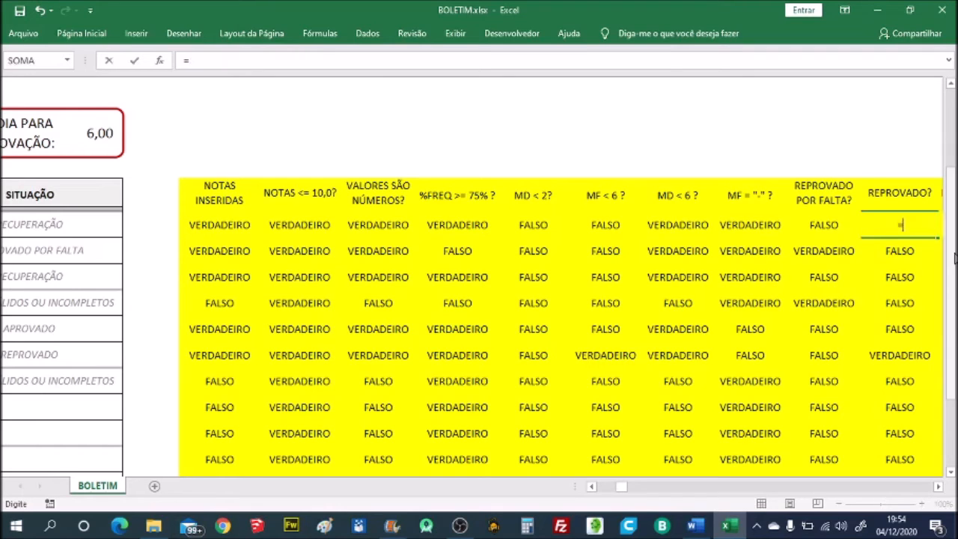
type("OU(")
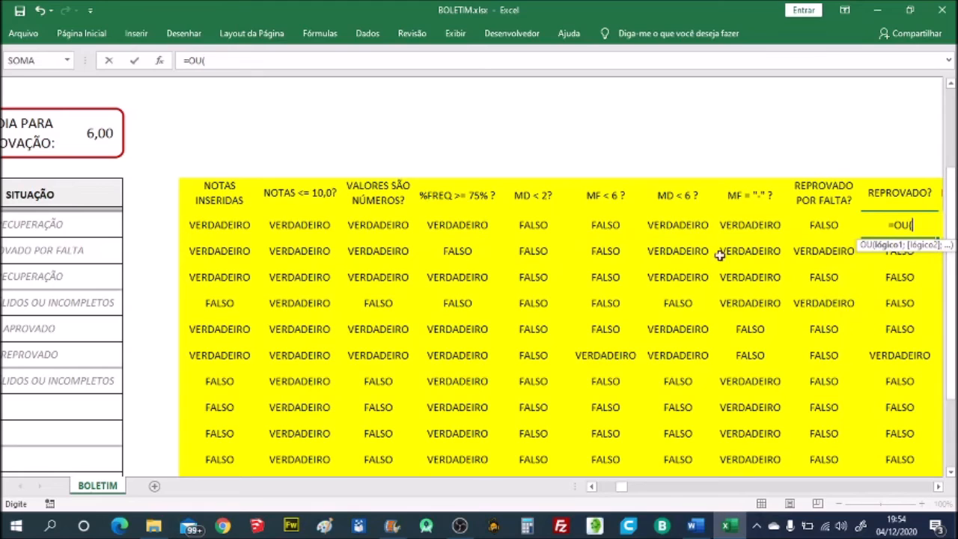
left_click(537, 226)
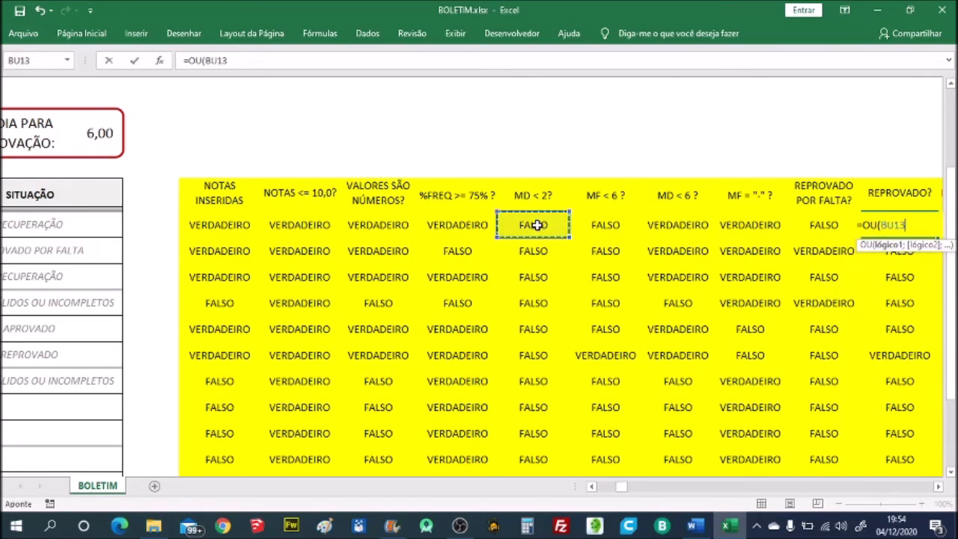
type(";")
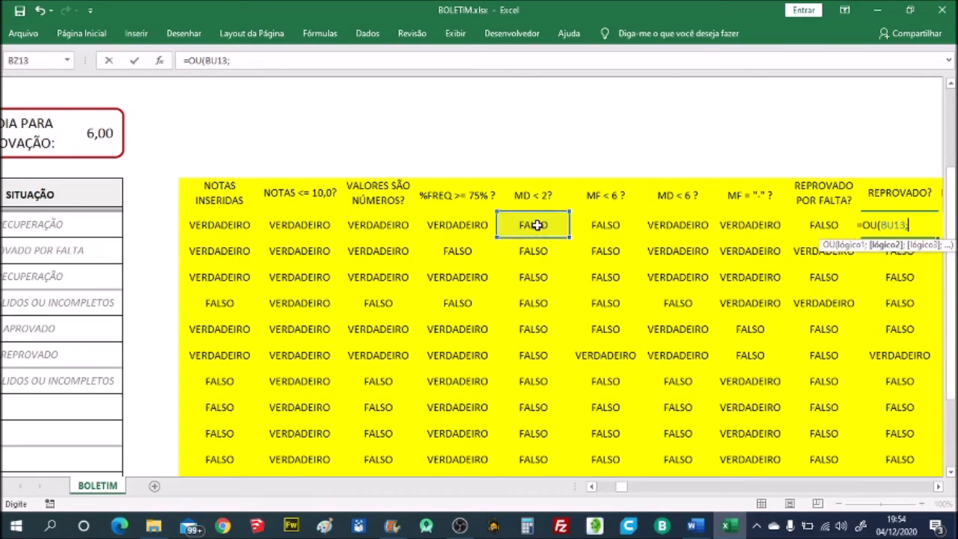
left_click(614, 226)
type(")")
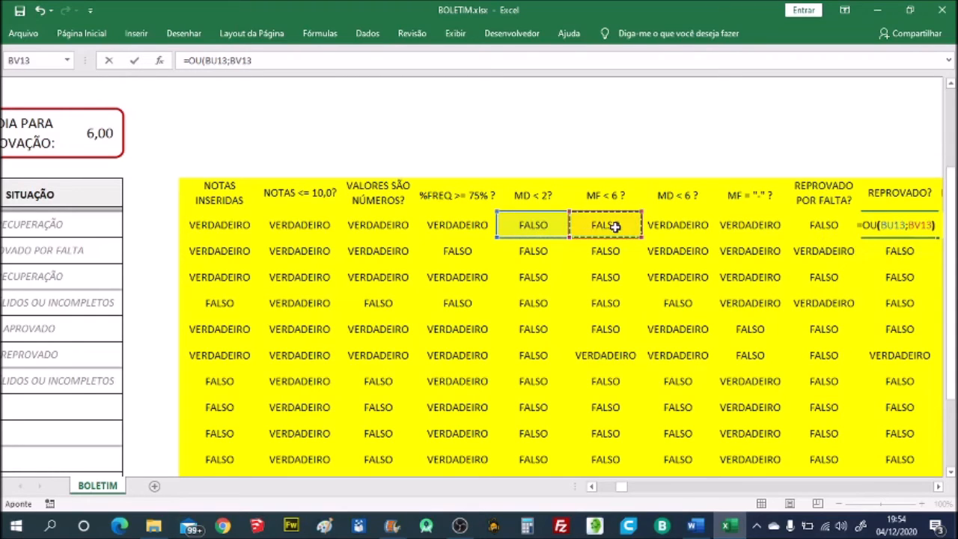
key("Return")
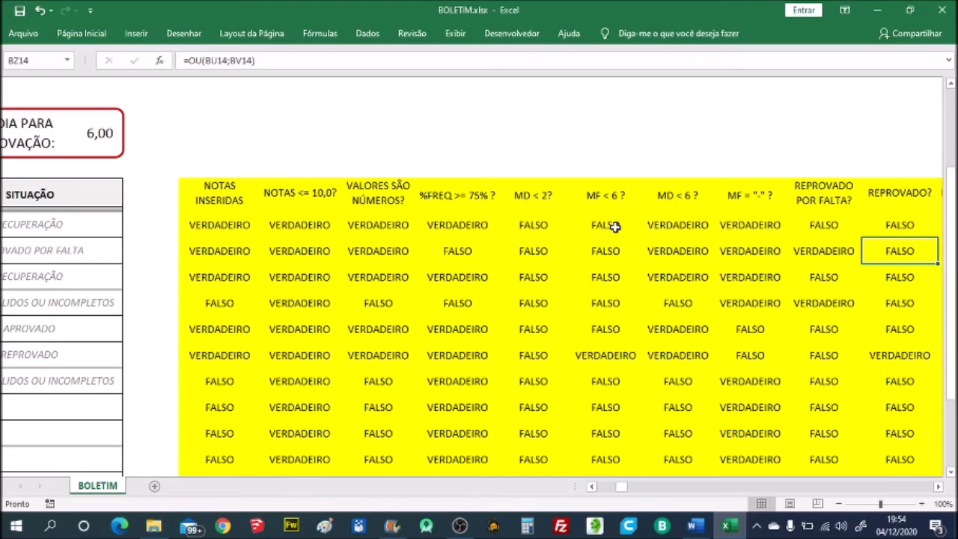
- Examine the first student's RECUPERAÇÃO? formula alongside the MD < 6 ? and MF = "-" ? tests it refers to
key("Up")
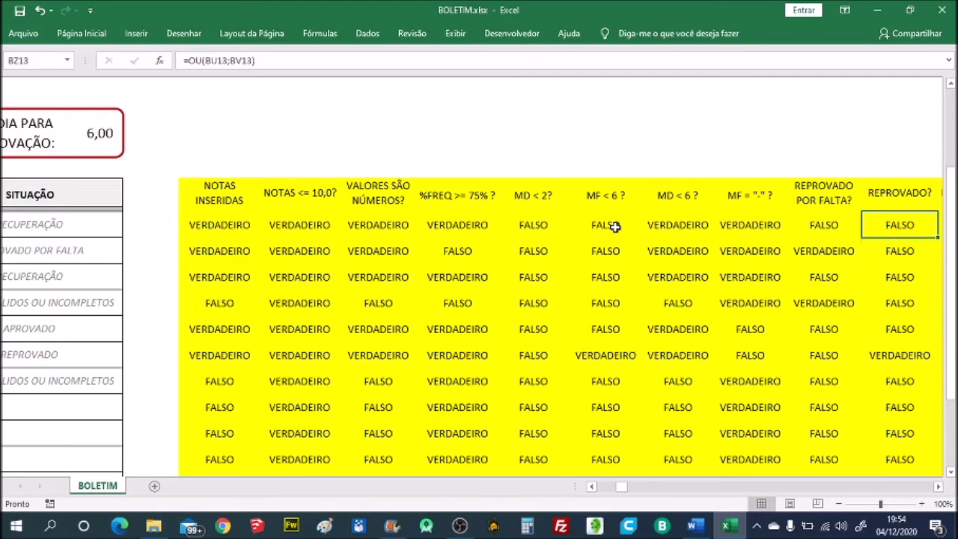
key("Right")
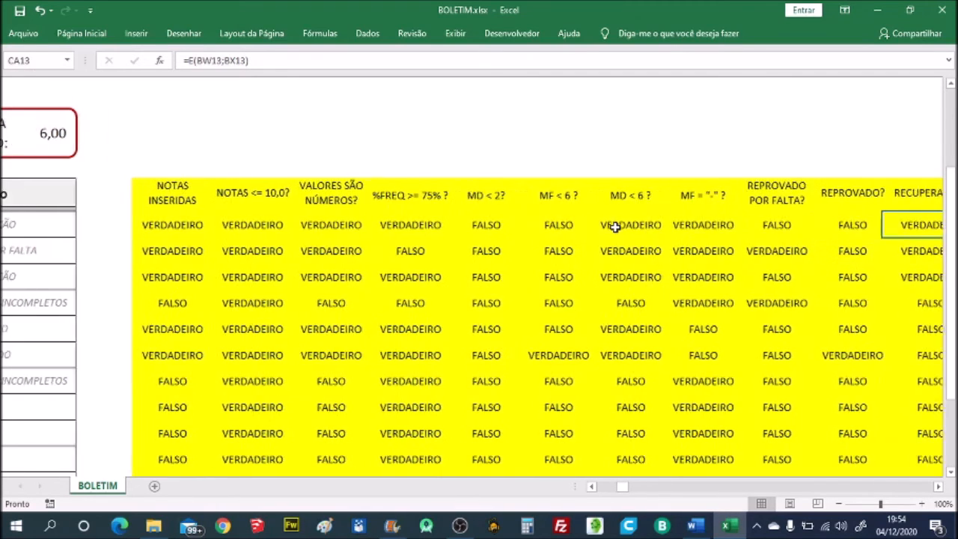
key("Right")
key("Left")
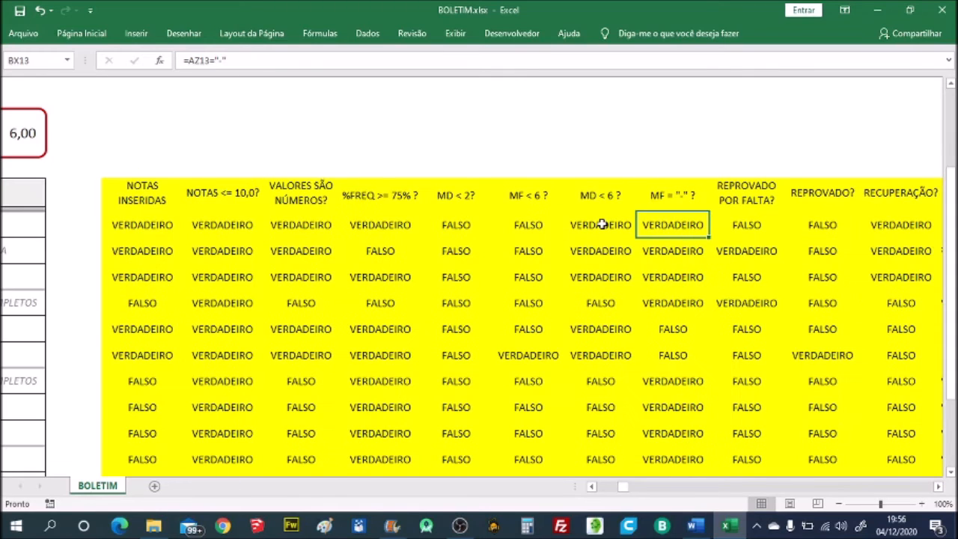
left_click(602, 224)
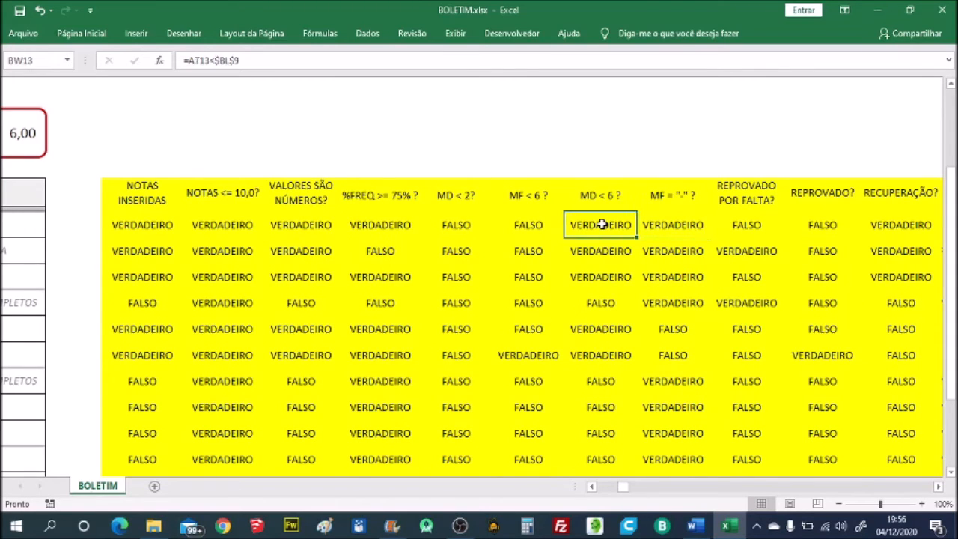
key("Right")
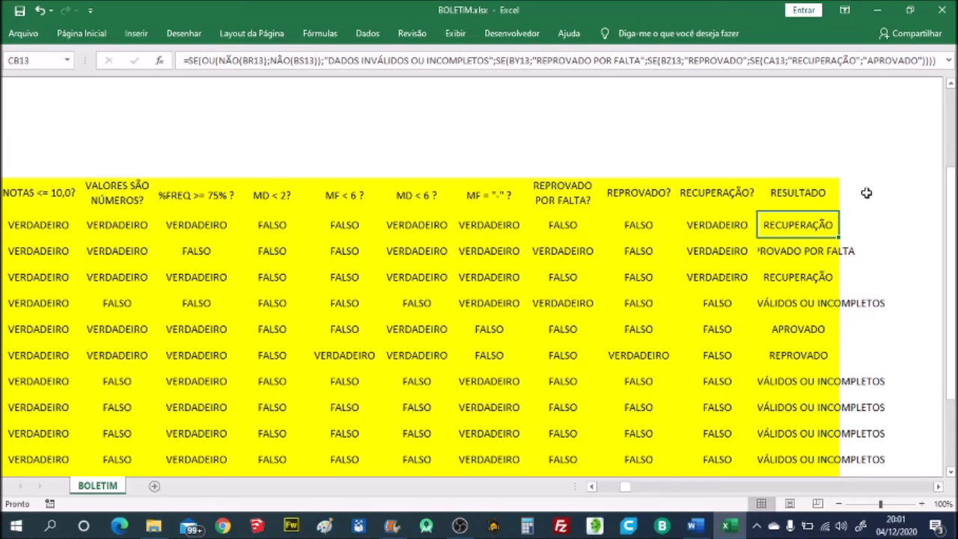
- Copy the first student's RESULTADO formula down to all remaining rows of the column
key("Down")
key("Up")
key("ctrl+c")
key("Down")
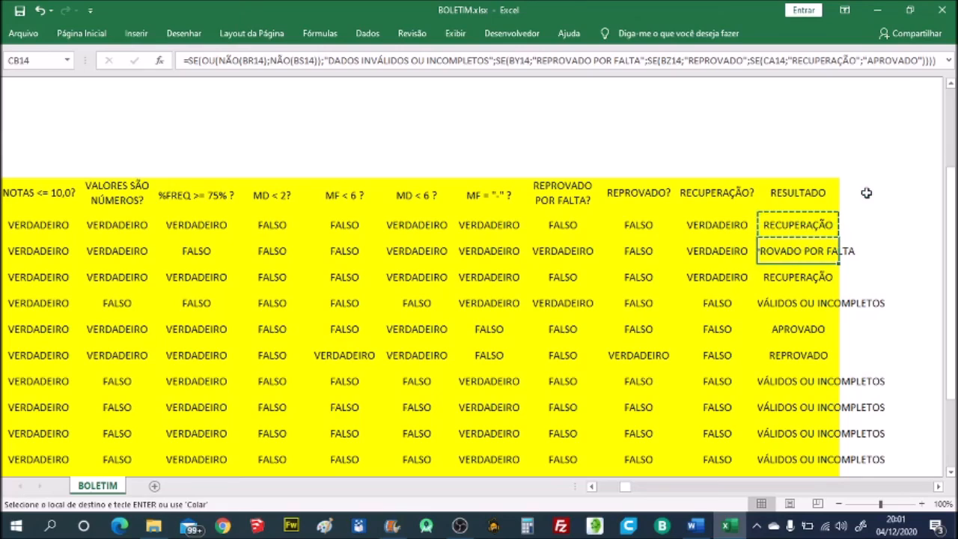
key("ctrl+shift+Down")
key("Return")
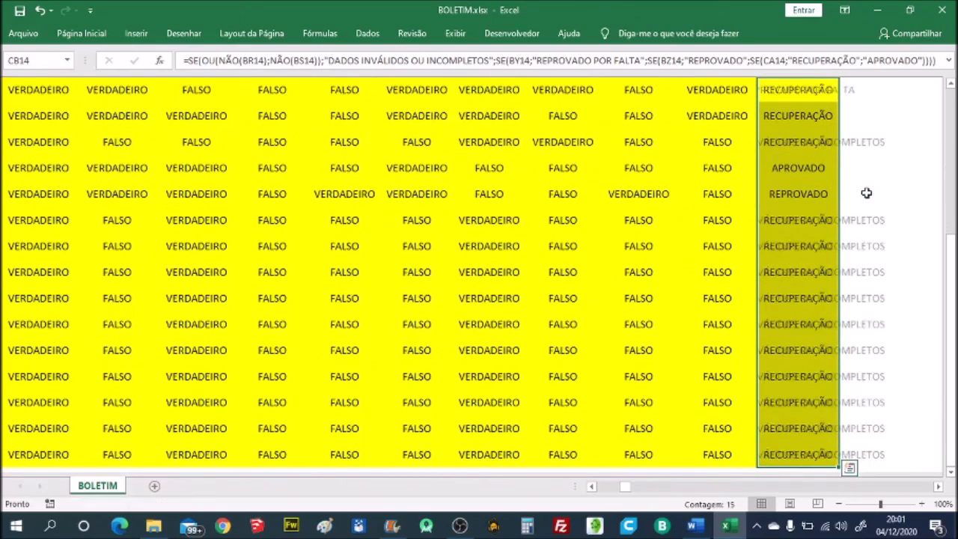
- Return to the report card and examine how the SITUAÇÃO formula in row 8 refers to the student name and RESULTADO columns
key("Left")
key("Left")
key("Left")
key("Left")
key("Left")
key("Left")
key("Left")
key("Left")
key("Left")
key("Left")
key("Left")
key("Left")
key("Left")
key("Left")
key("Left")
key("Left")
key("Left")
key("Left")
key("Left")
key("Left")
key("Left")
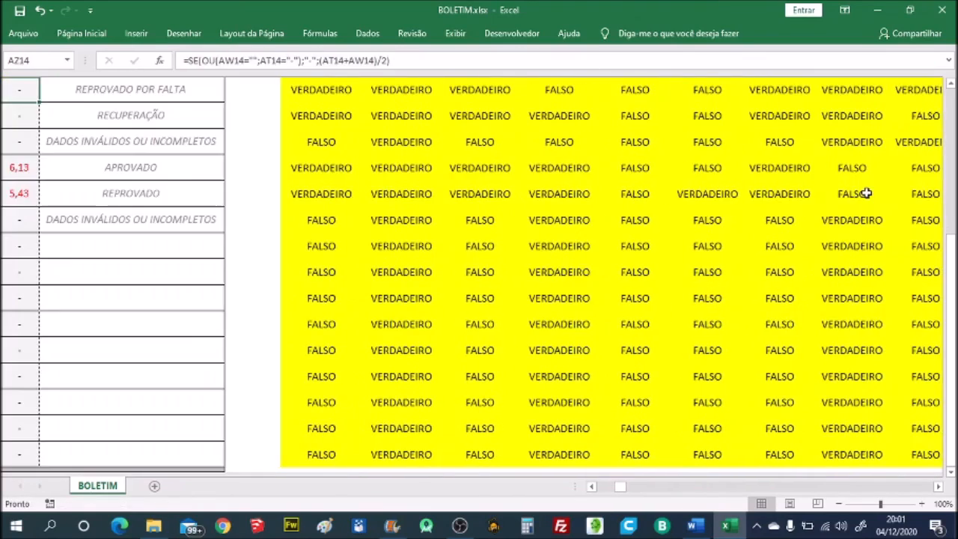
key("Left")
key("ctrl+Home")
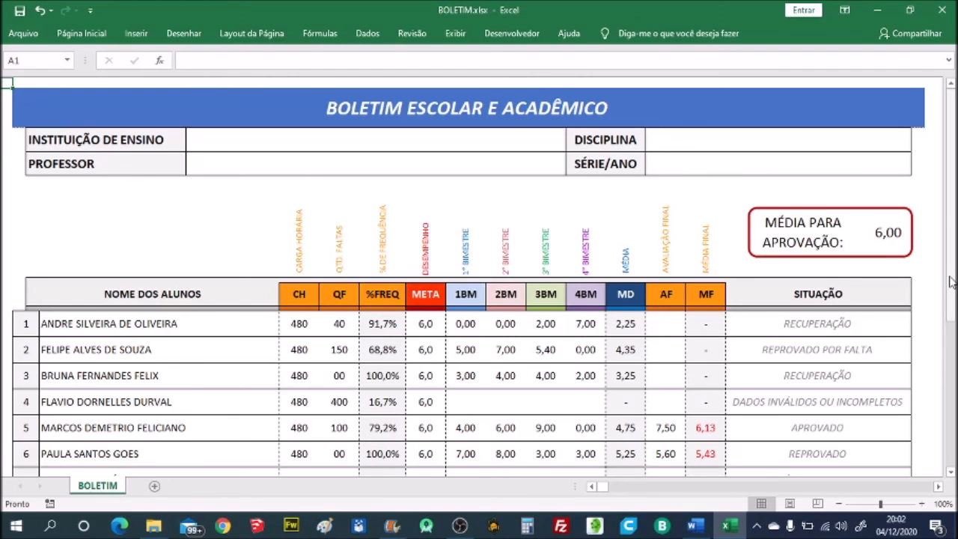
left_click_drag(951, 282, 951, 383)
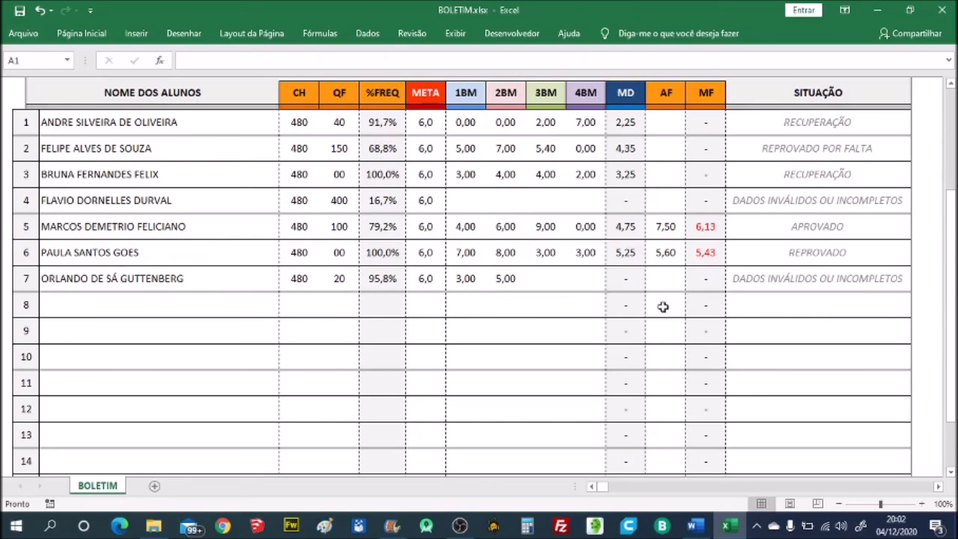
left_click(761, 316)
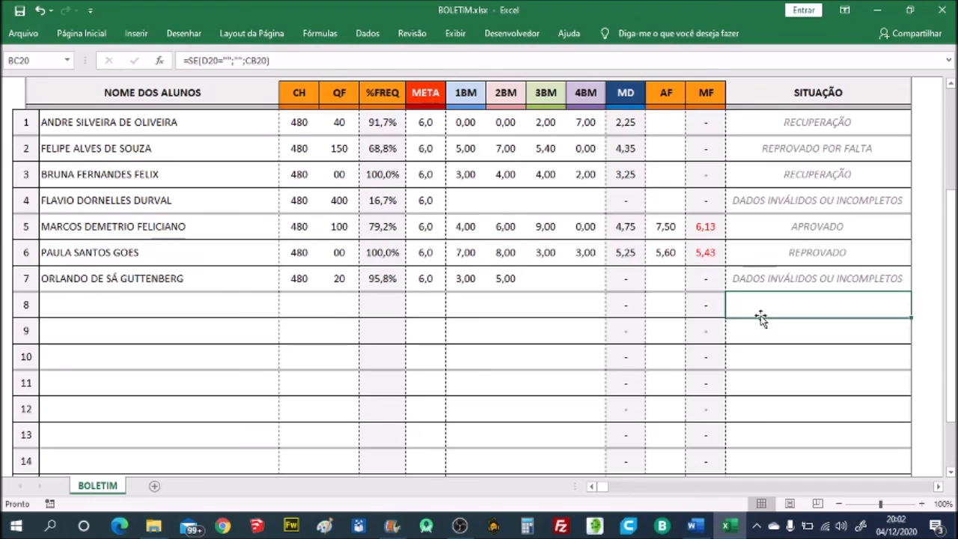
double_click(761, 315)
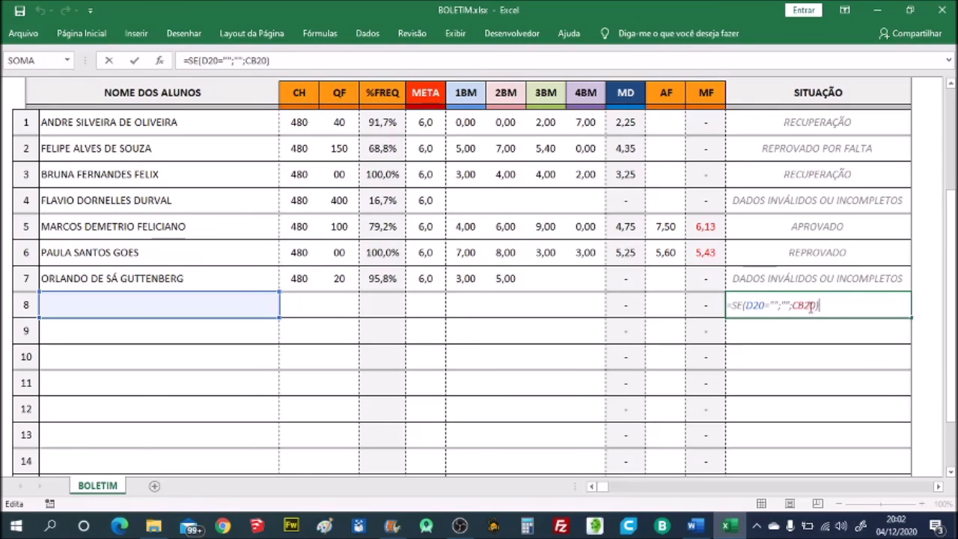
key("Return")
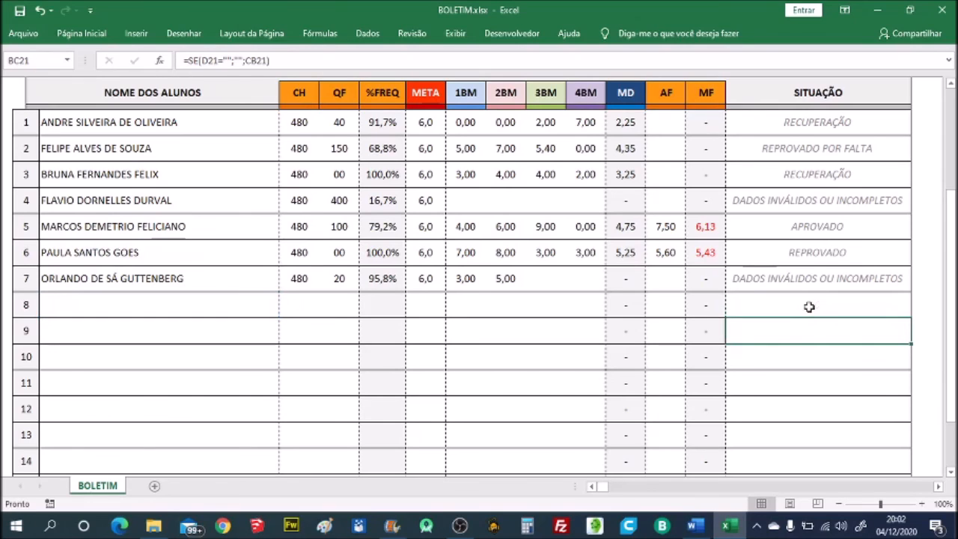
key("Up")
key("Up")
key("Up")
key("Up")
key("Up")
key("Up")
key("Up")
key("Up")
key("Up")
key("Up")
key("Up")
key("Up")
key("Up")
key("Up")
key("Up")
key("Up")
key("Up")
key("Up")
key("Up")
key("Up")
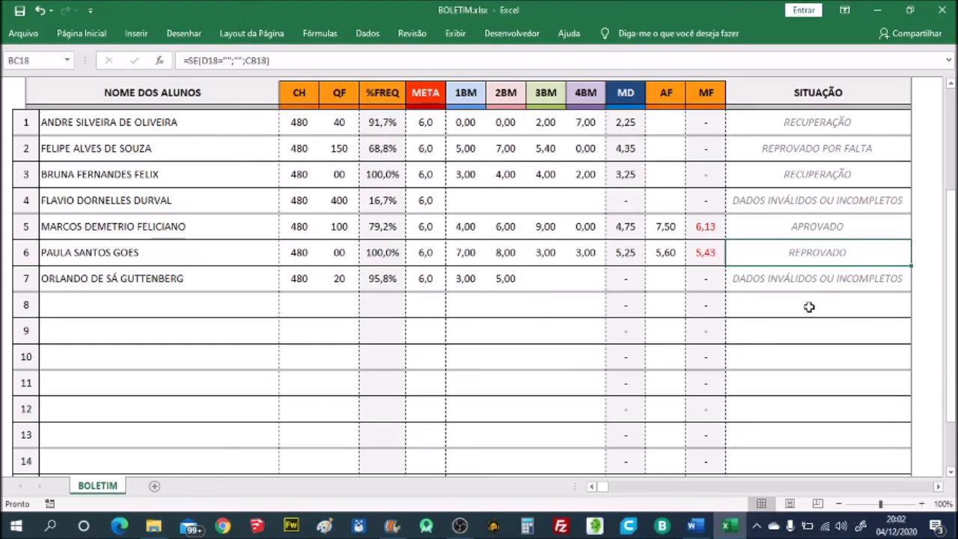